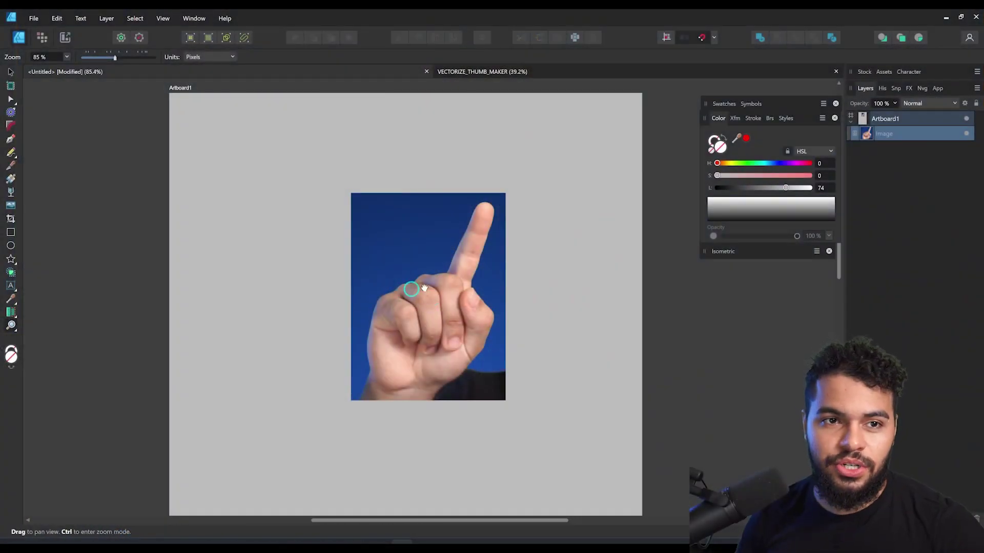
- Add a Posterize adjustment to the hand image and set Posterize Levels to 2
drag(424, 289, 413, 314)
drag(372, 324, 393, 325)
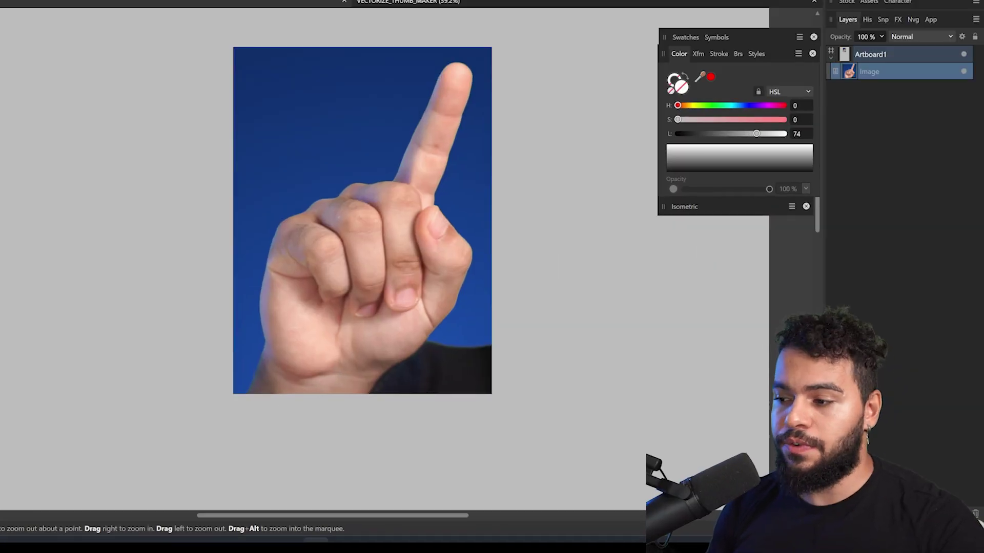
click(911, 519)
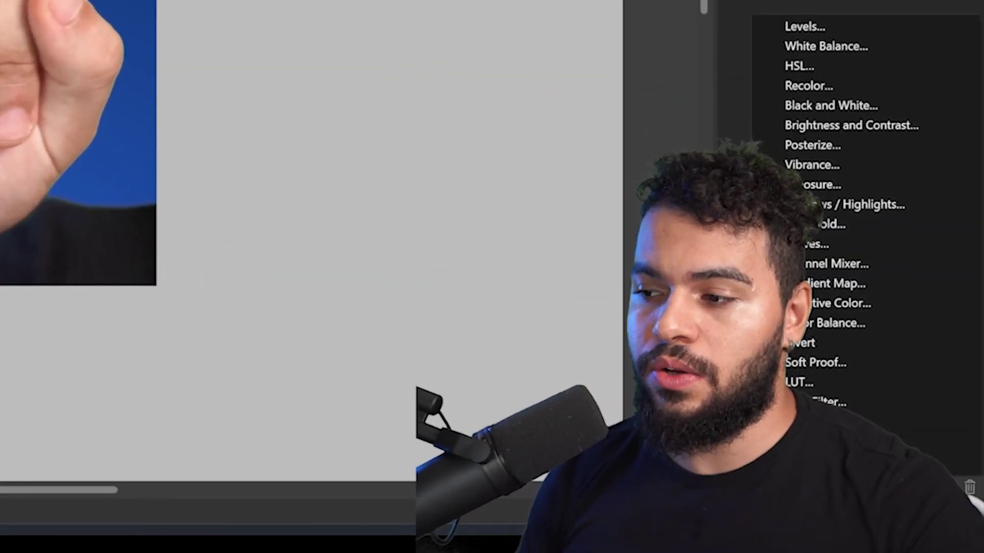
click(823, 136)
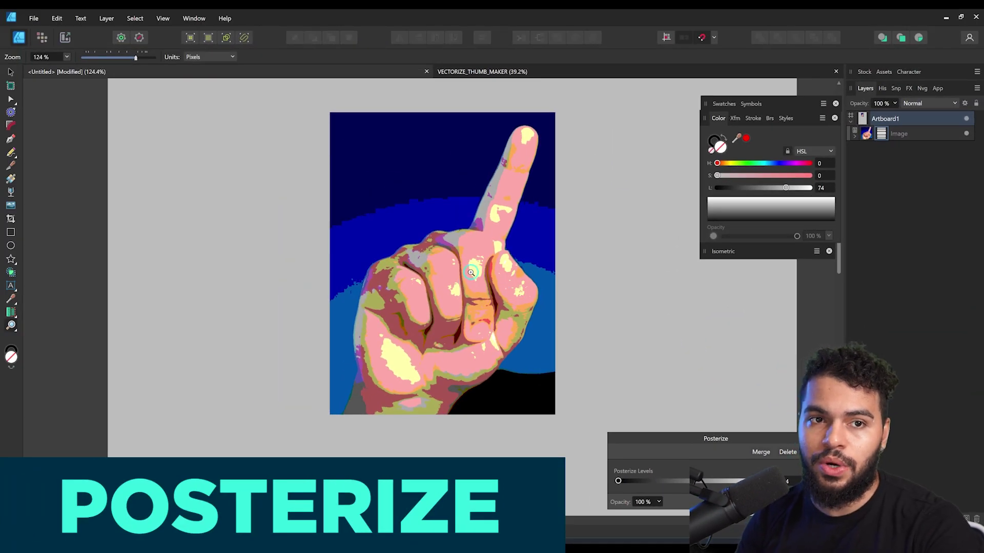
mouse_move(472, 272)
mouse_down()
mouse_move(506, 265)
mouse_move(460, 275)
mouse_up()
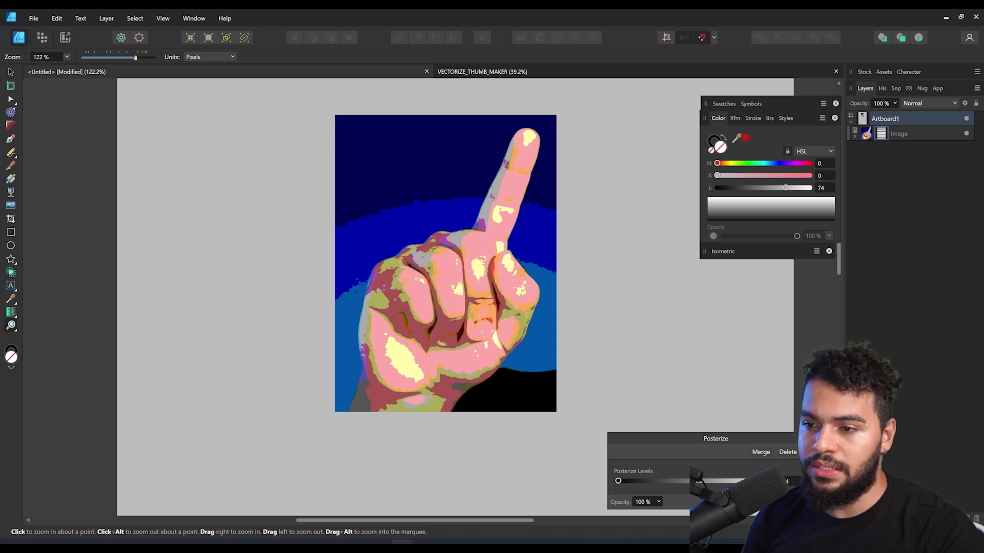
drag(618, 481, 617, 481)
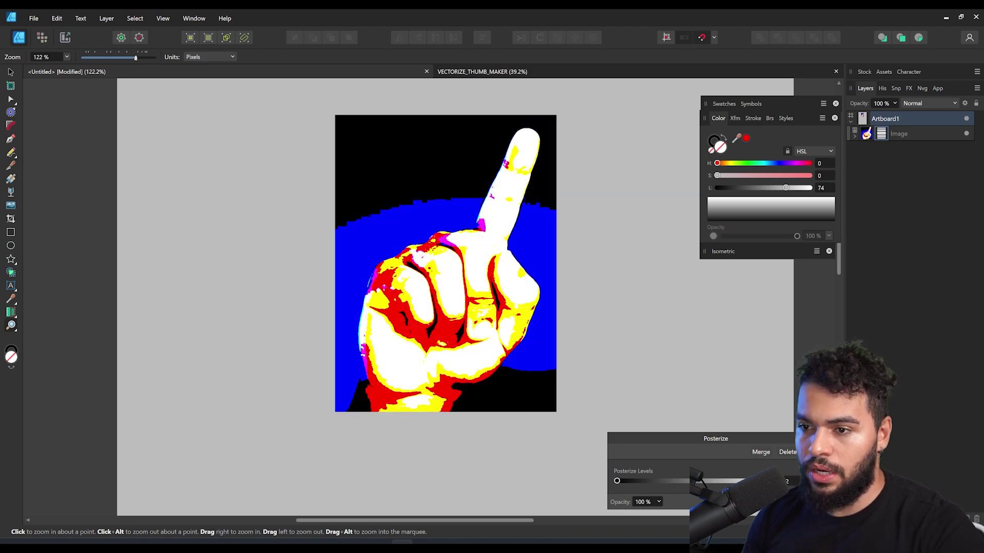
click(816, 438)
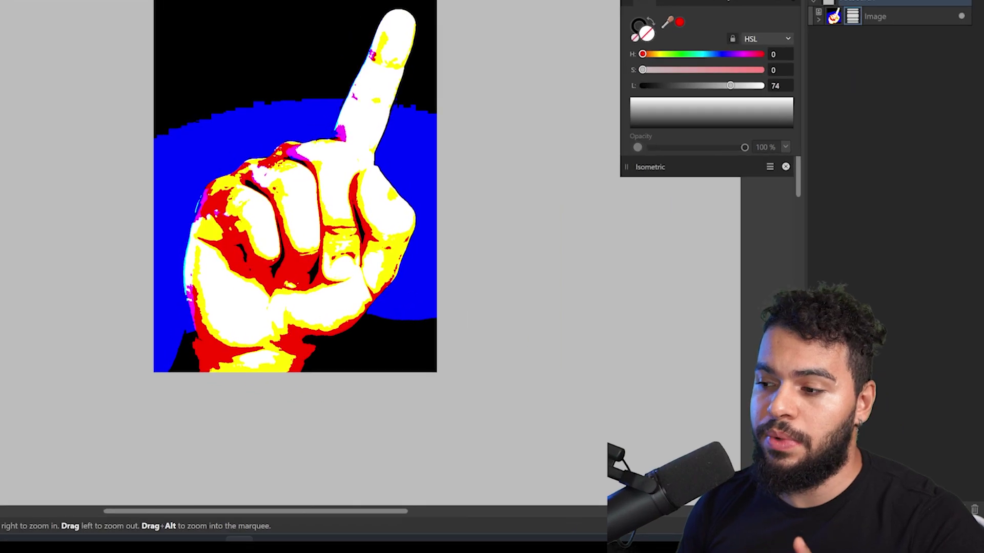
- Add a Black and White adjustment over the posterized image and lower its Red value so the red shadows turn dark grey
click(914, 519)
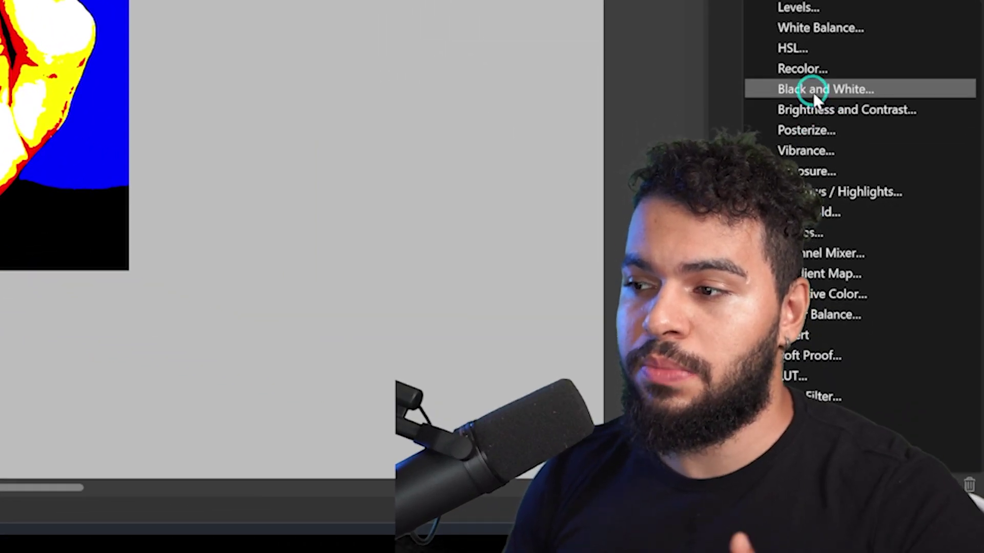
click(814, 100)
drag(416, 123, 390, 133)
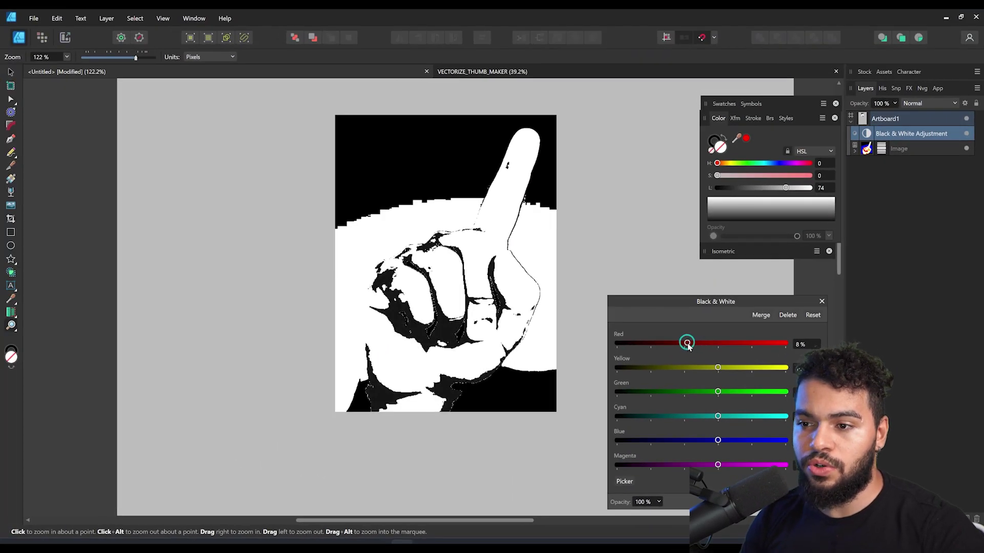
drag(687, 344, 693, 344)
click(822, 301)
- Group the Black & White adjustment with the hand image as a locked tracing reference at 32% opacity
drag(488, 290, 527, 280)
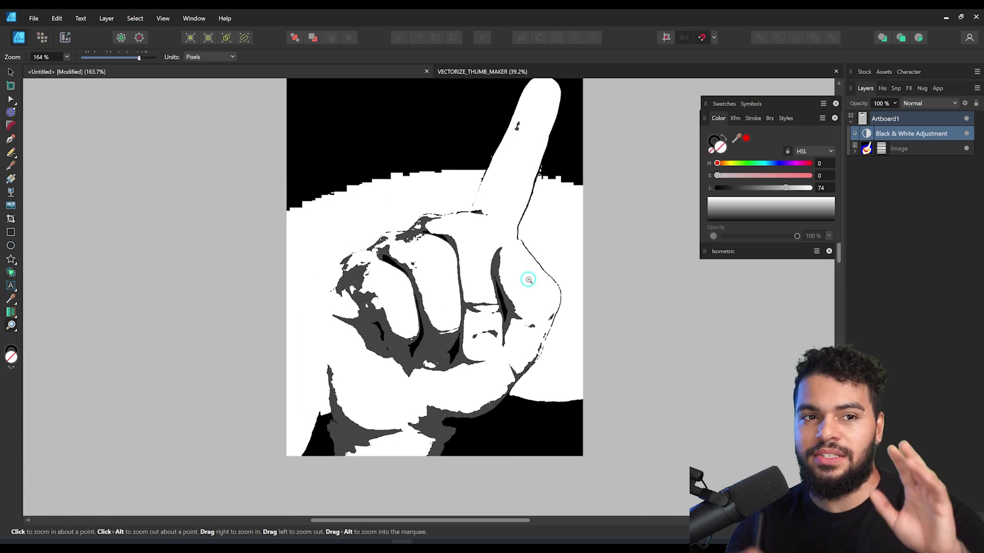
drag(522, 303, 462, 308)
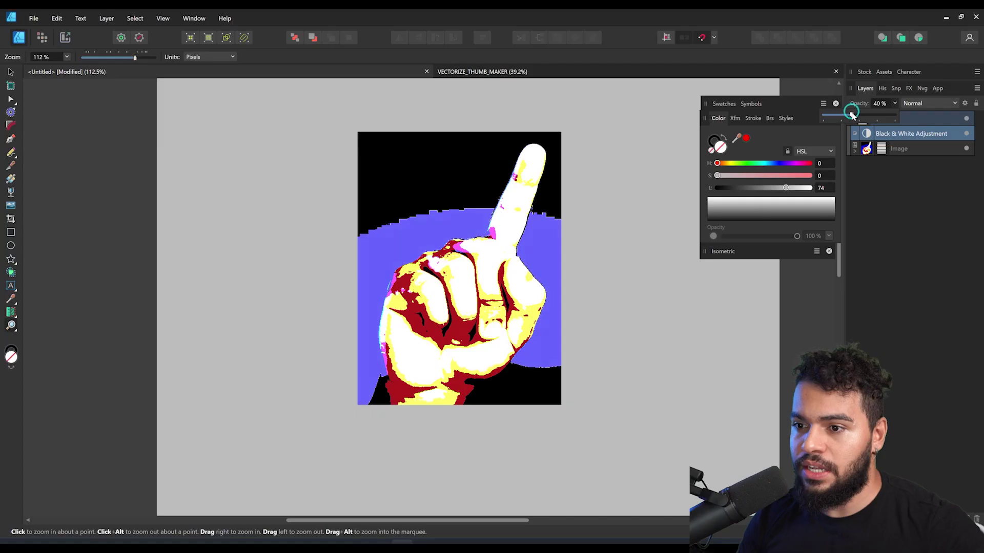
drag(852, 114, 909, 119)
shift+click(915, 148)
key(ctrl+g)
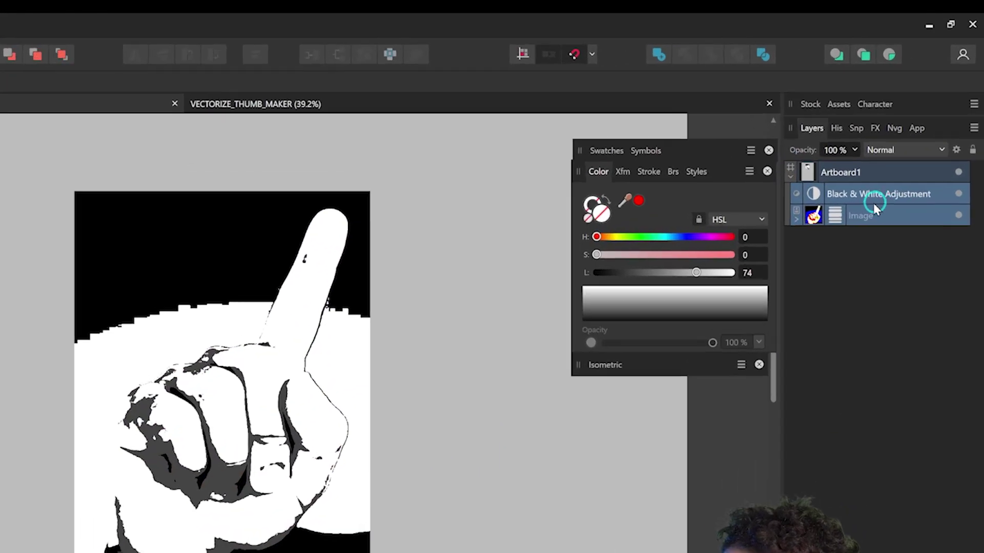
drag(821, 180, 771, 171)
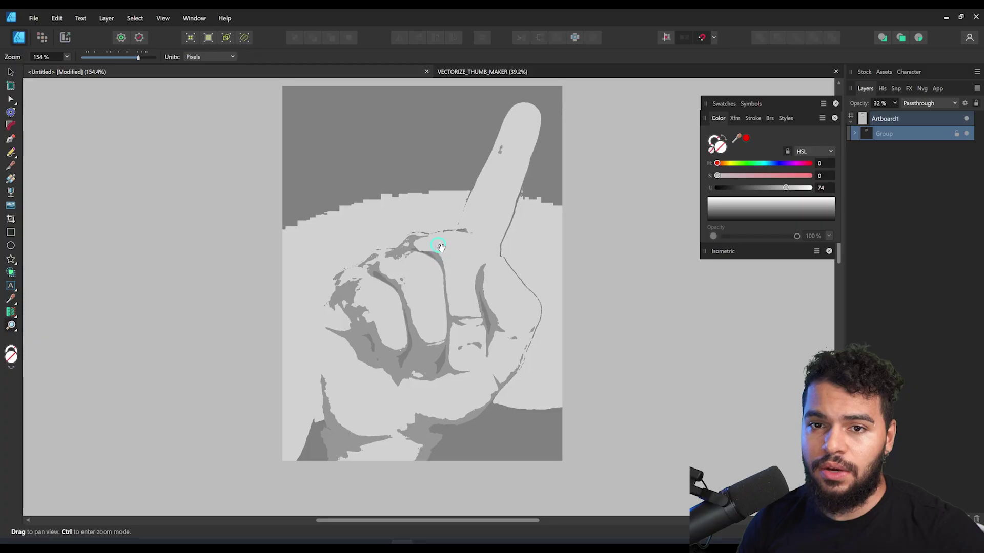
drag(440, 248, 438, 239)
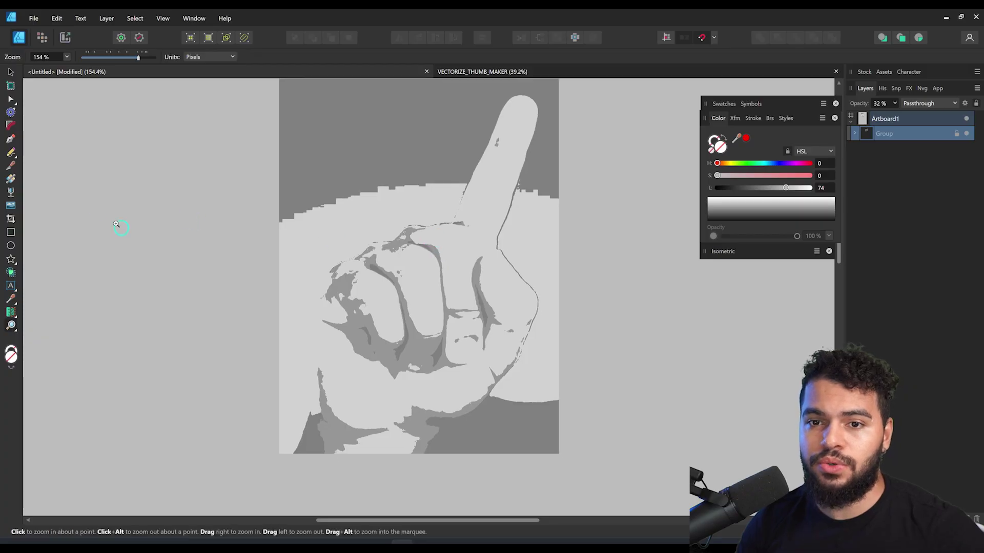
- Set up the Pen tool with a black stroke, no fill and a 7 pt stroke width
click(12, 140)
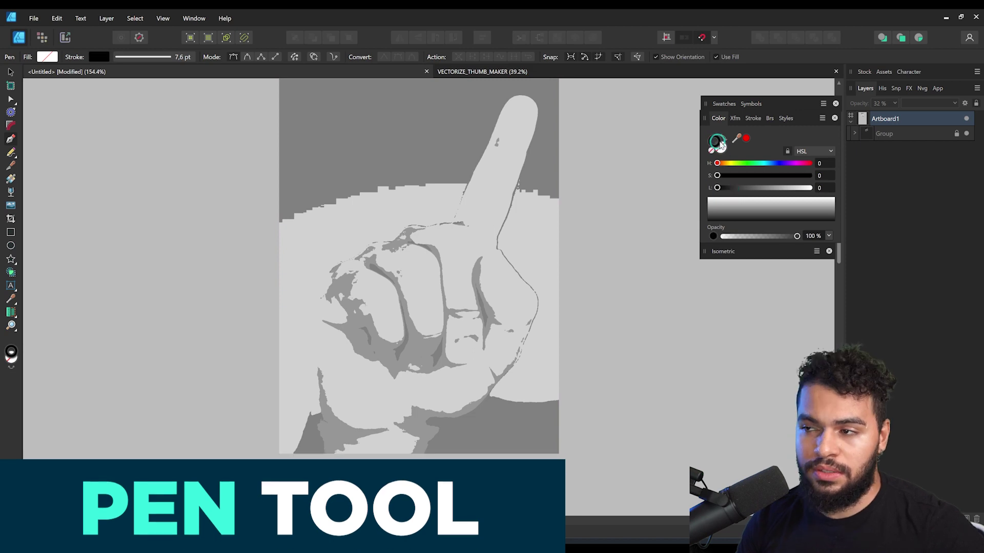
click(721, 144)
click(744, 122)
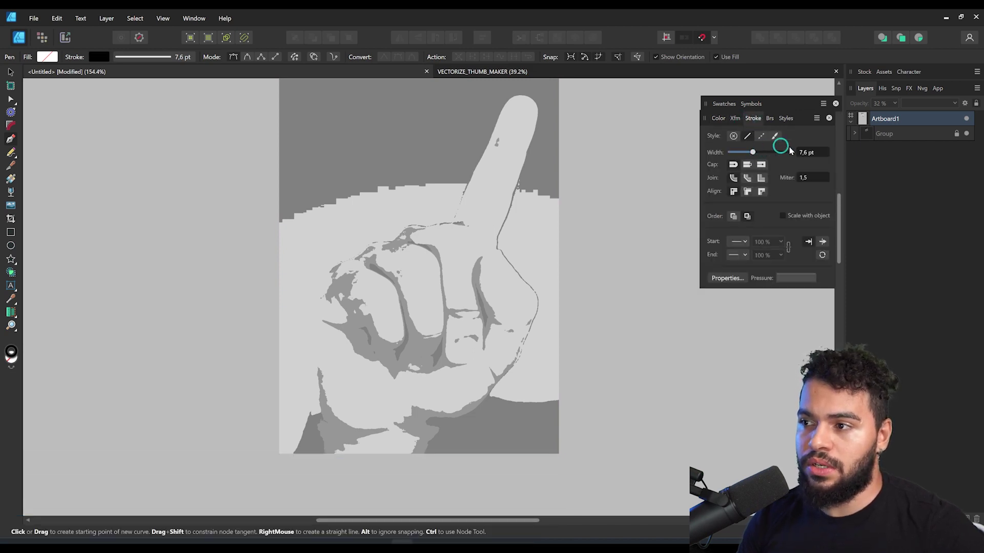
key(Return)
drag(557, 268, 501, 265)
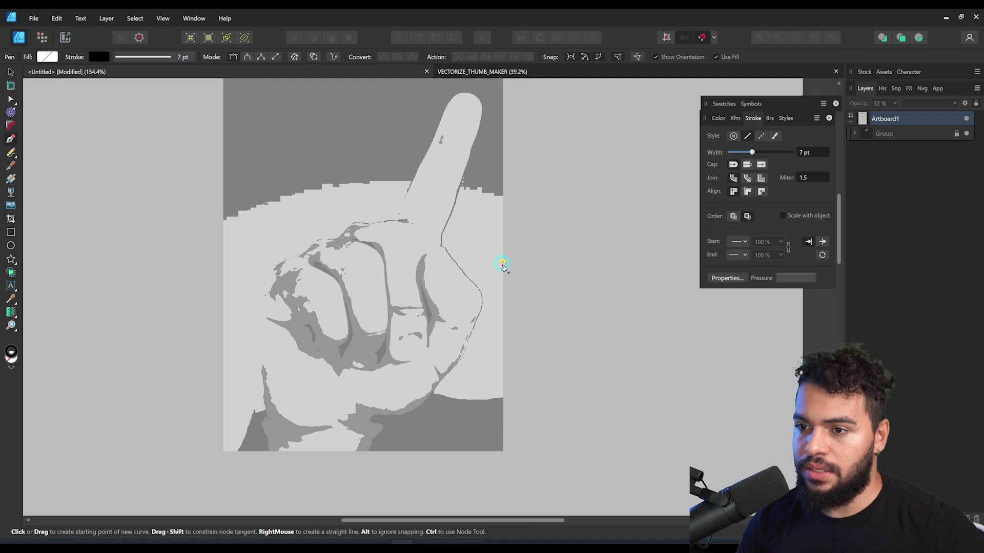
click(501, 292)
click(468, 246)
space+drag(430, 216, 485, 253)
key(ctrl+z)
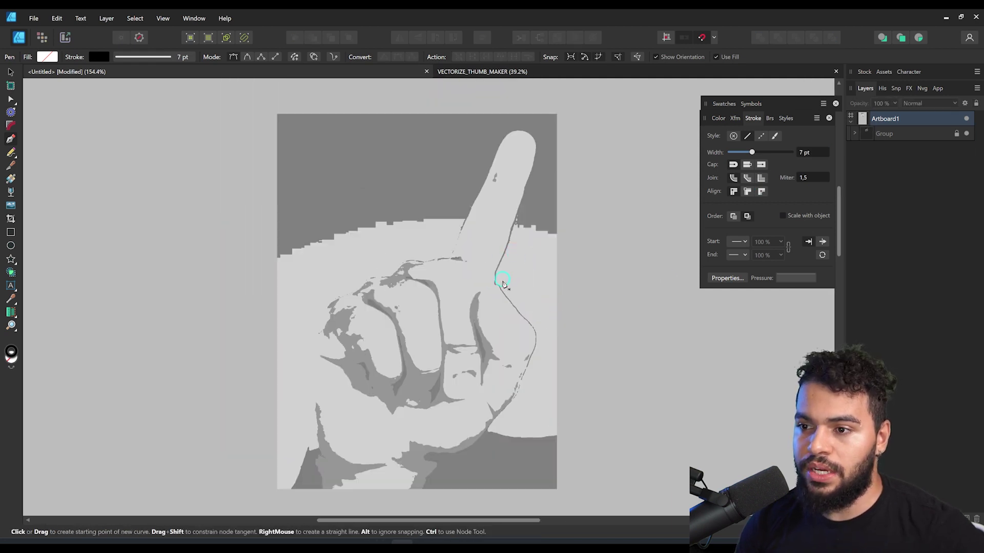
- Trace the fist with a closed outline of straight segments and place that curve beneath the reference group
scroll(491, 278, down, 1)
scroll(450, 325, up, 1)
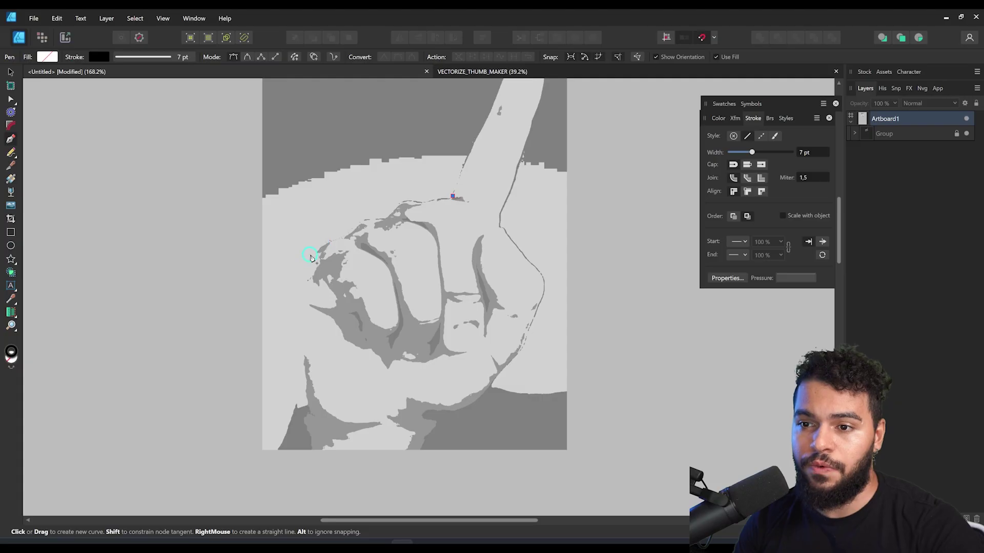
click(311, 253)
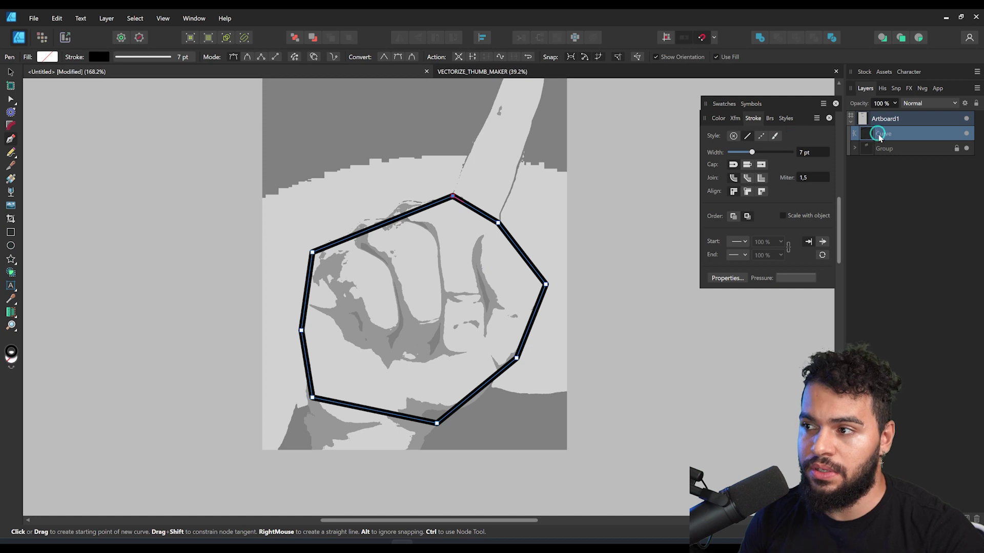
drag(878, 162, 886, 144)
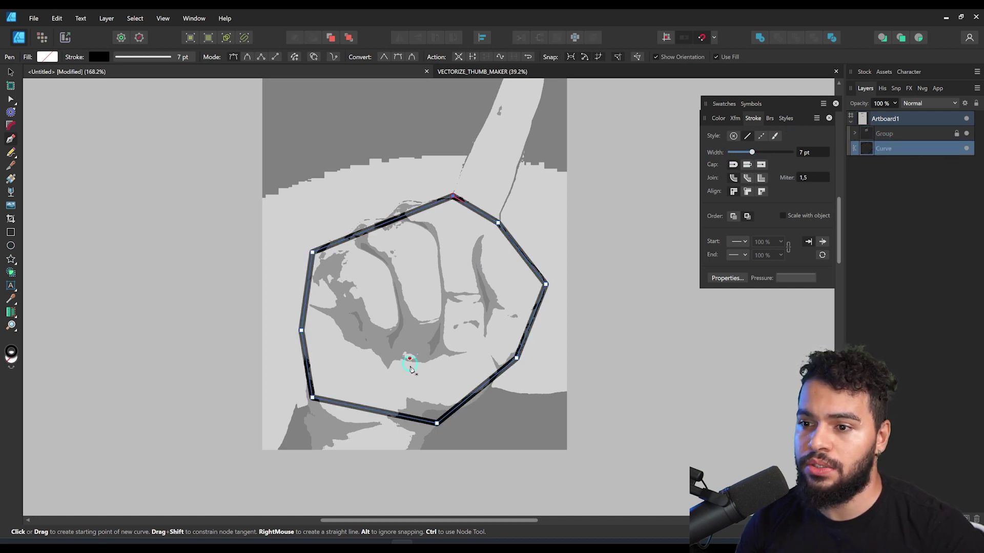
- Trace the raised index finger as a closed four-sided outline joined to the upper edge of the fist outline
drag(468, 227, 445, 276)
scroll(476, 220, up, 1)
drag(476, 215, 466, 248)
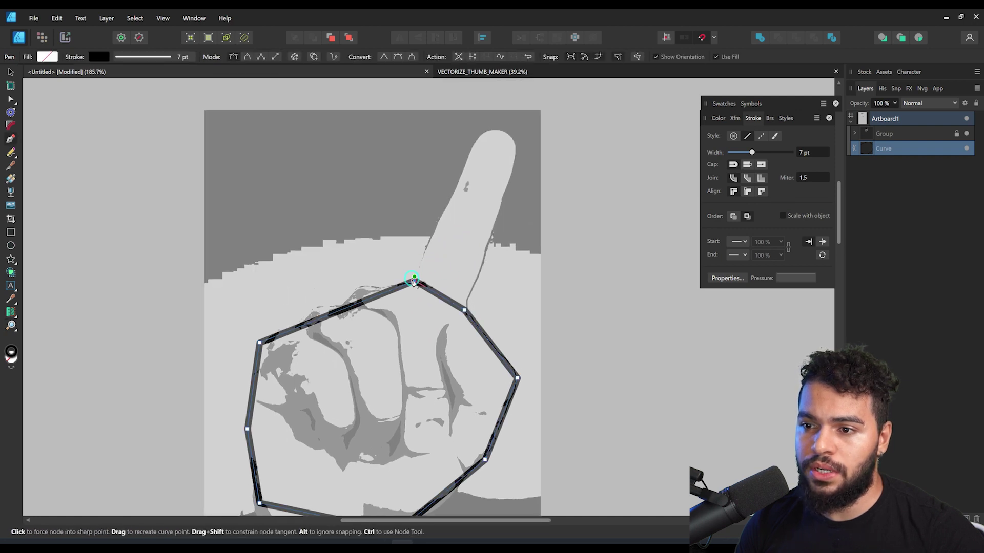
click(523, 146)
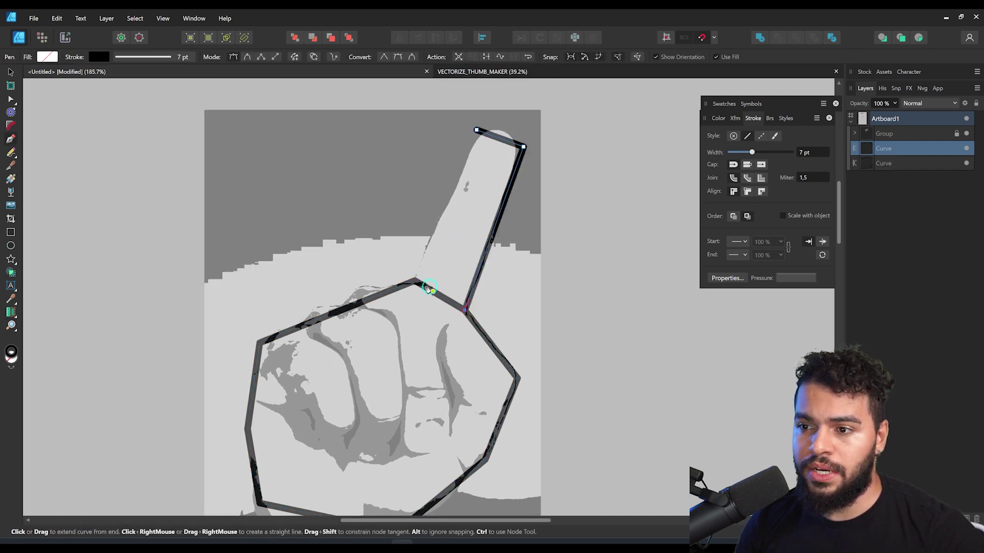
click(476, 130)
drag(427, 301, 466, 233)
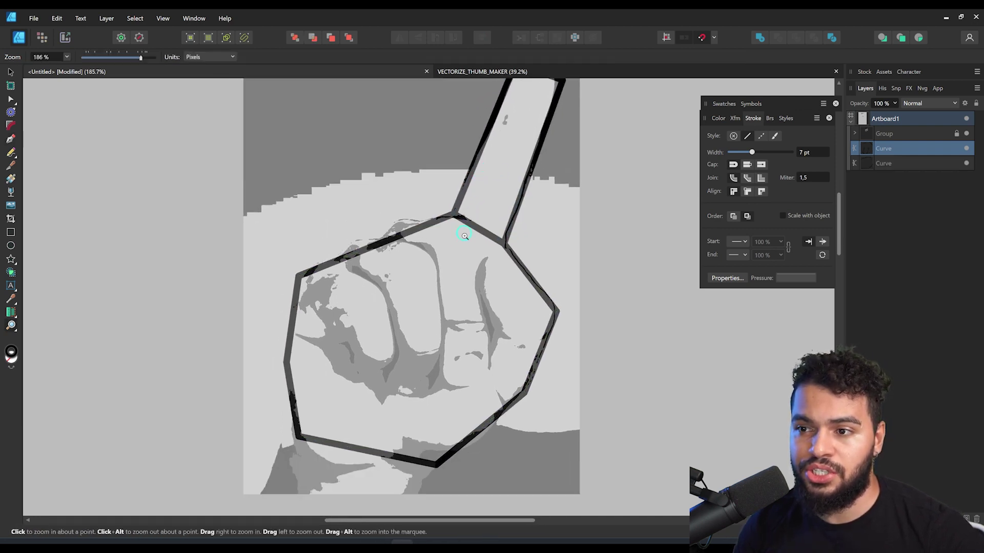
- Draw two open straight-segment lines inside the fist along the edges of the folded fingers
key(p)
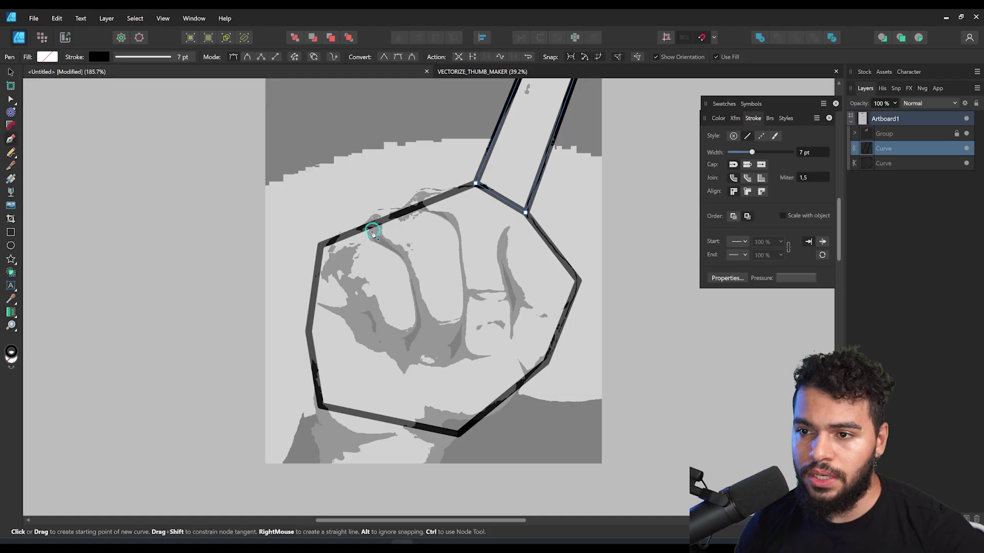
click(409, 270)
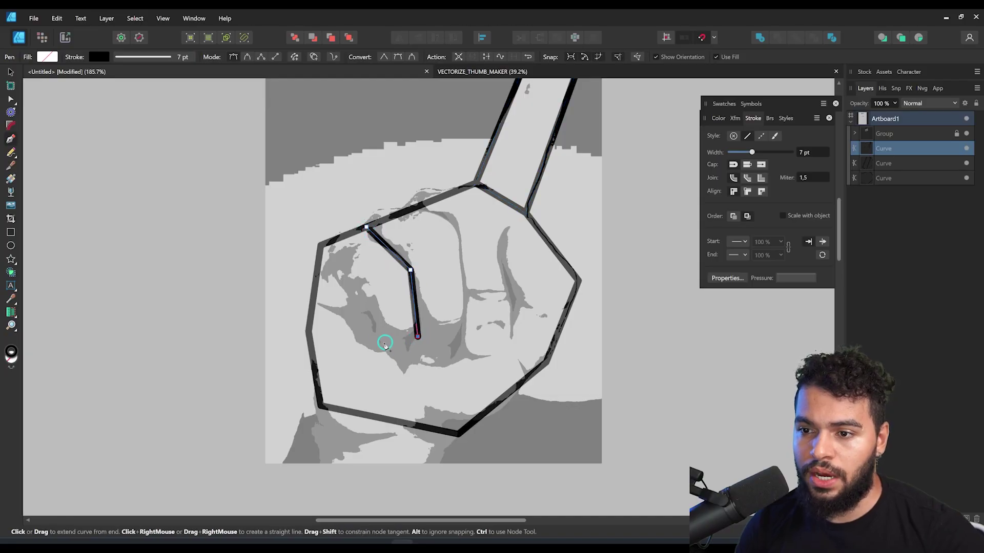
click(463, 227)
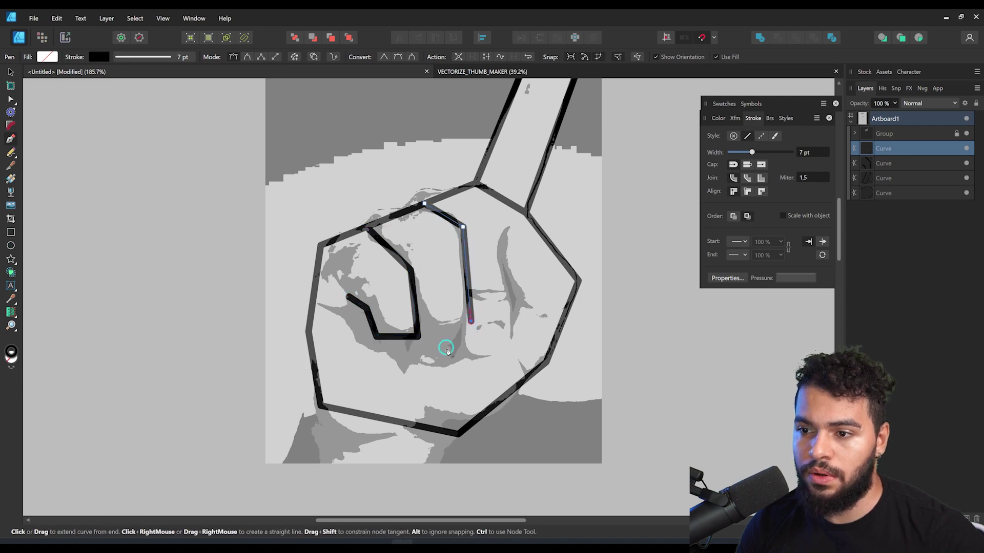
click(418, 337)
click(411, 270)
drag(481, 210, 451, 229)
key(Escape)
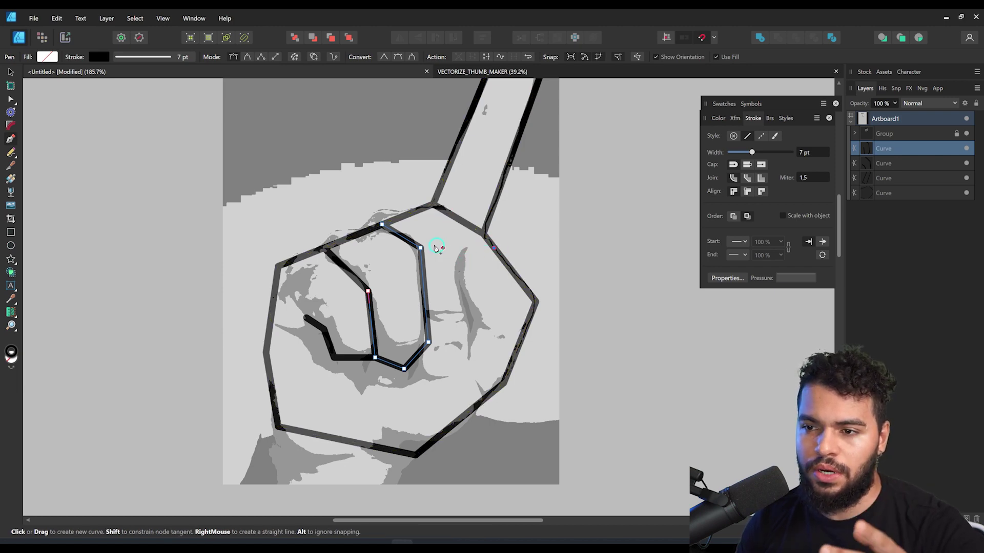
- Draw an open straight-segment line for the thumb, starting on the fist outline just below the raised finger
click(493, 248)
click(464, 252)
click(464, 302)
click(476, 334)
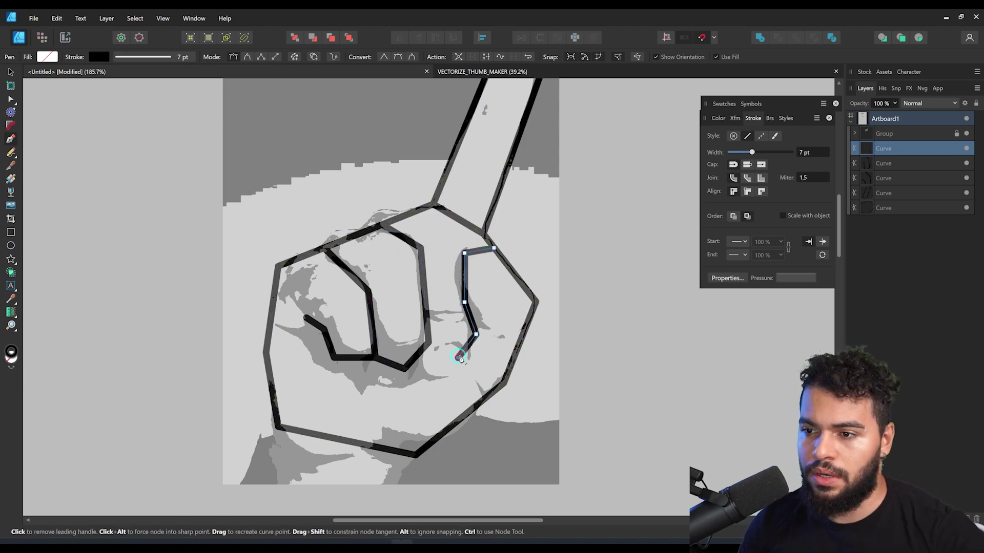
key(a)
drag(495, 280, 510, 302)
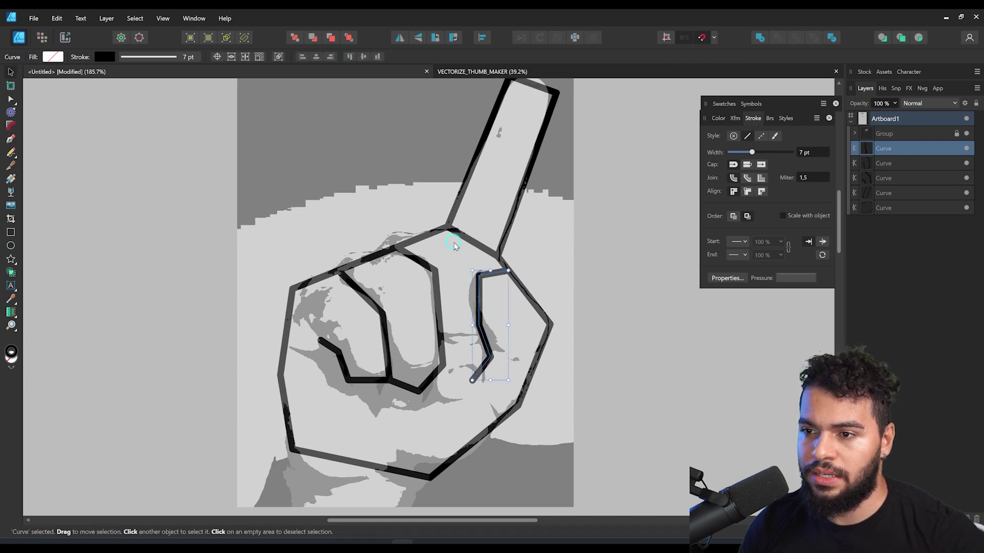
- Select the fist outline and examine its corner node at the base of the raised finger
key(v)
click(459, 243)
key(a)
click(446, 229)
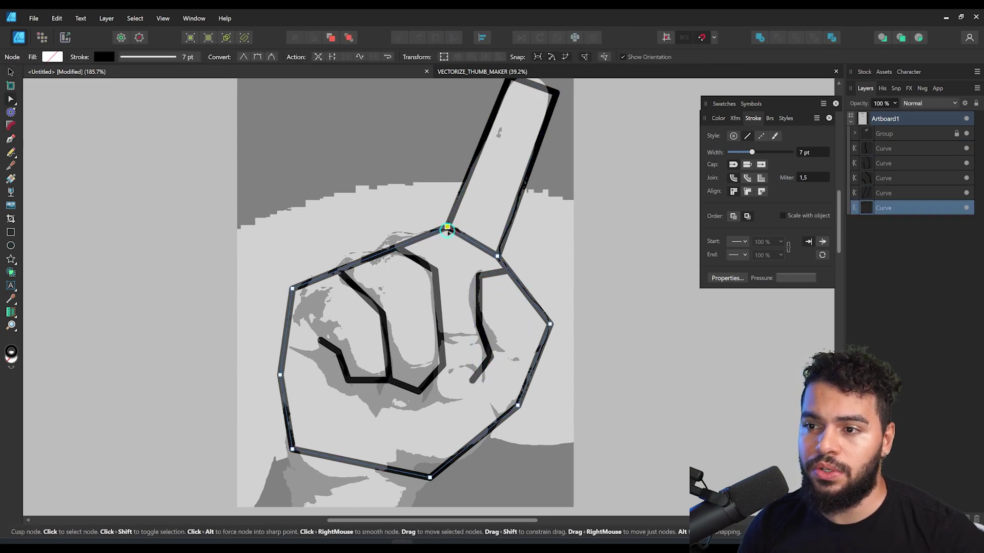
key(z)
drag(480, 236, 461, 241)
drag(476, 279, 489, 268)
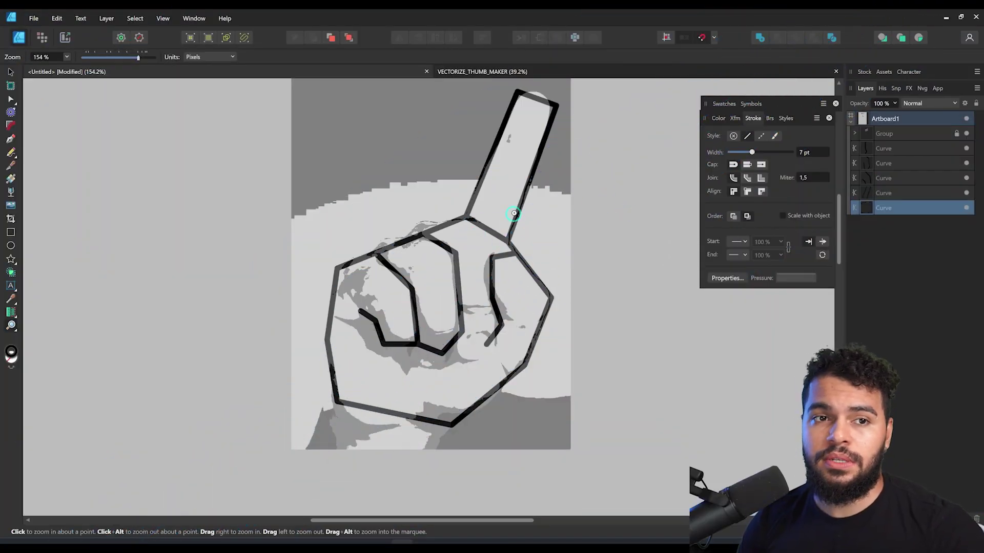
- Select the raised finger outline and the fist outline together
key(v)
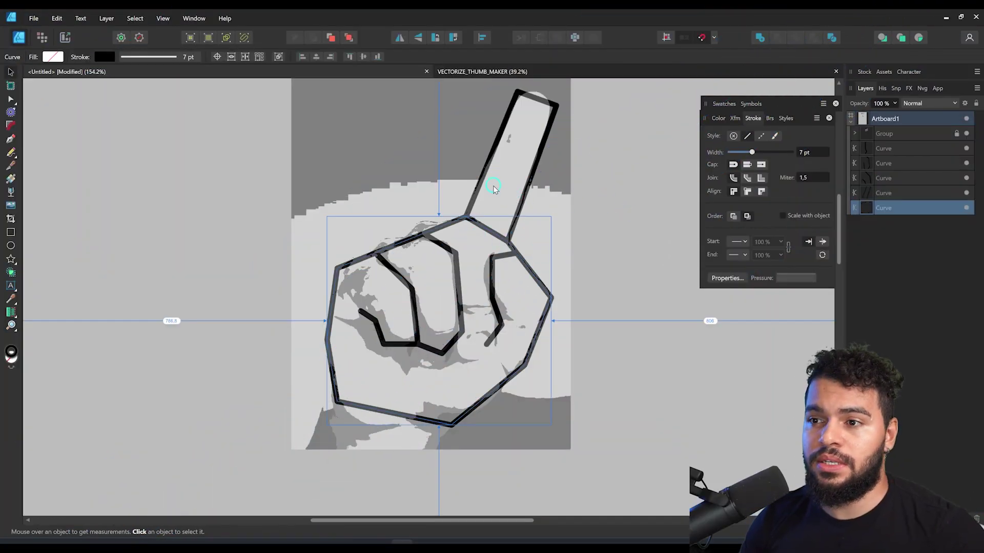
click(486, 176)
click(482, 177)
shift+click(453, 223)
drag(478, 256, 419, 258)
key(ctrl+z)
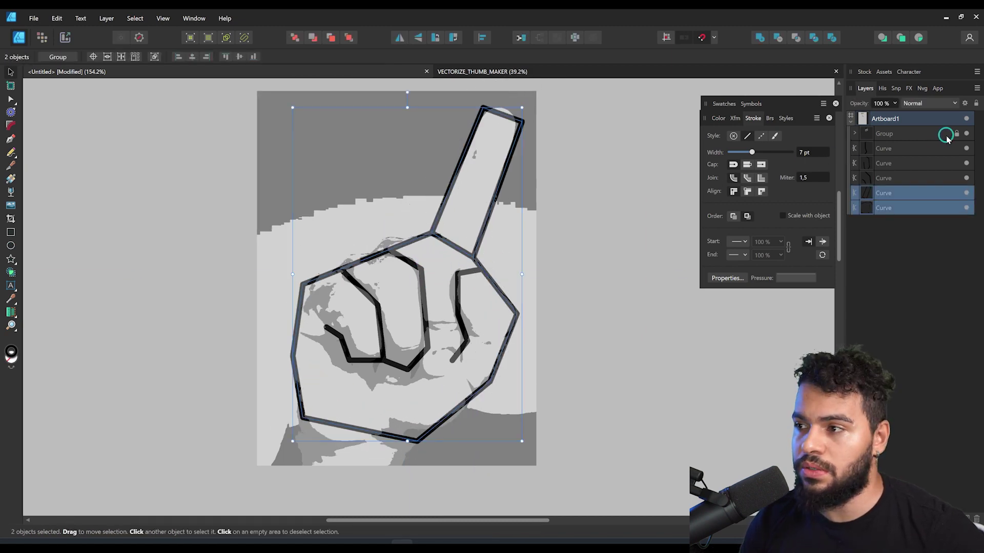
- Hide the posterized reference group and combine the raised finger and fist outlines into one compound shape
click(967, 134)
scroll(449, 228, up, 2)
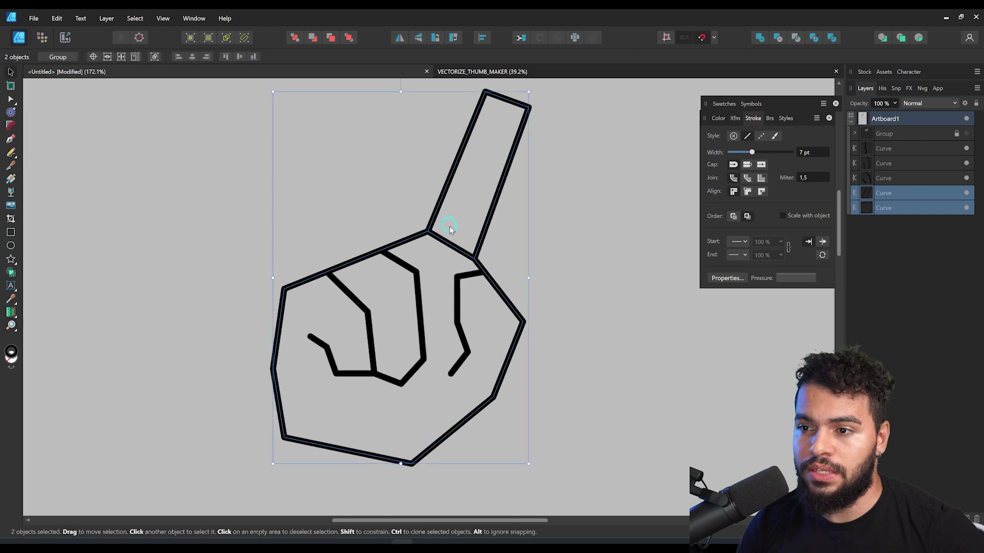
click(106, 19)
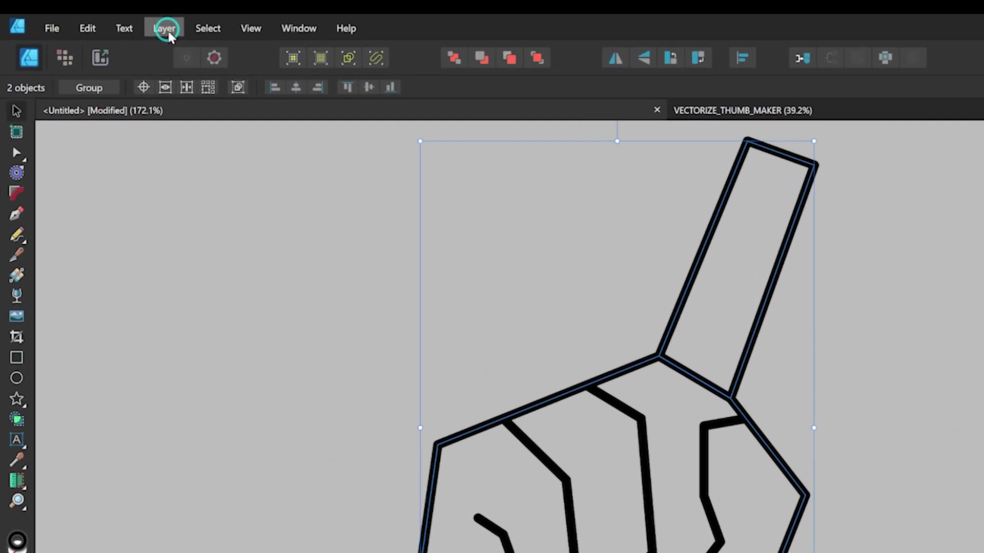
click(106, 74)
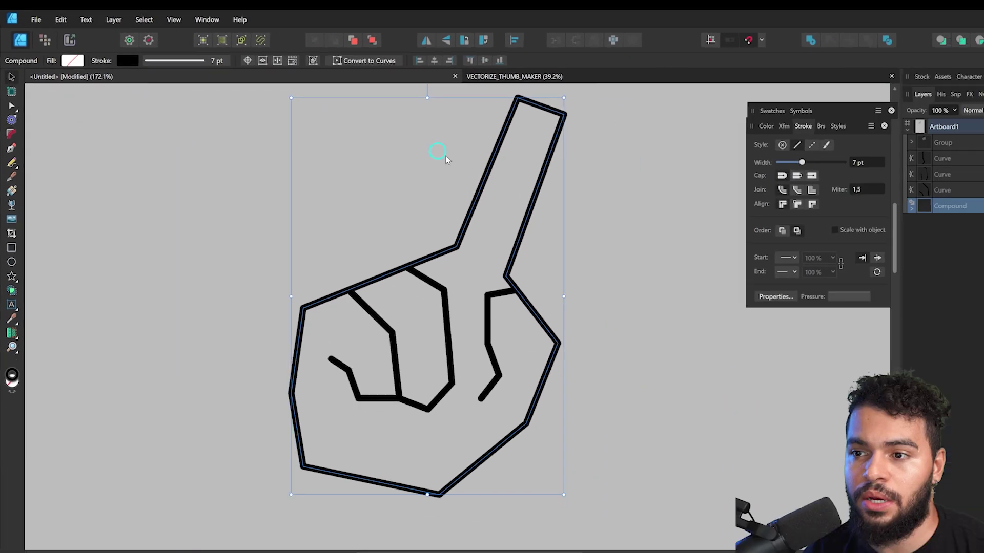
- Try moving the raised finger curve inside the compound shape and undo the moves
double_click(475, 204)
drag(505, 209, 498, 237)
key(c)
key(v)
drag(488, 186, 471, 209)
key(ctrl+z)
drag(485, 113, 486, 224)
key(ctrl+z)
- Round both fingertip corners of the raised finger curve with the Corner tool to a radius of about 61 px
key(c)
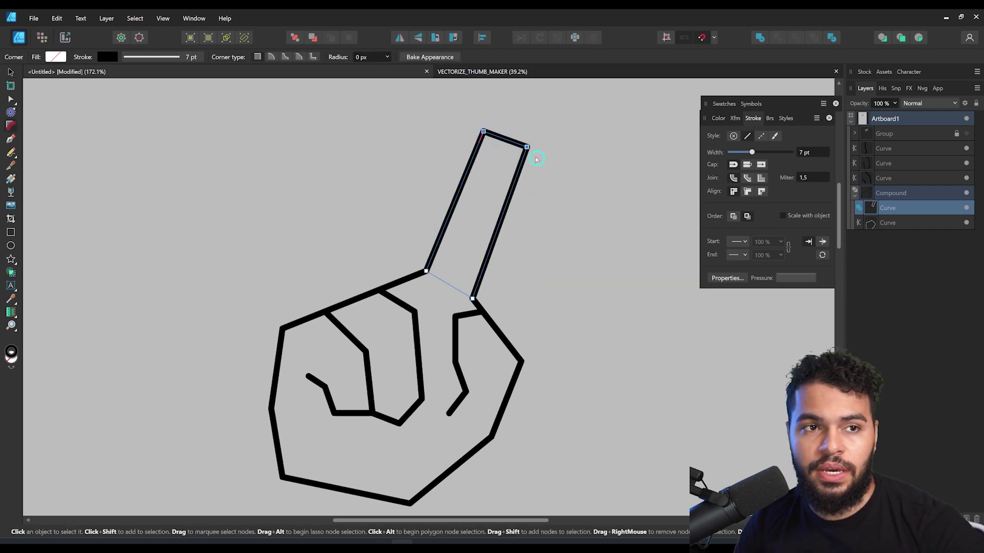
scroll(537, 162, up, 5)
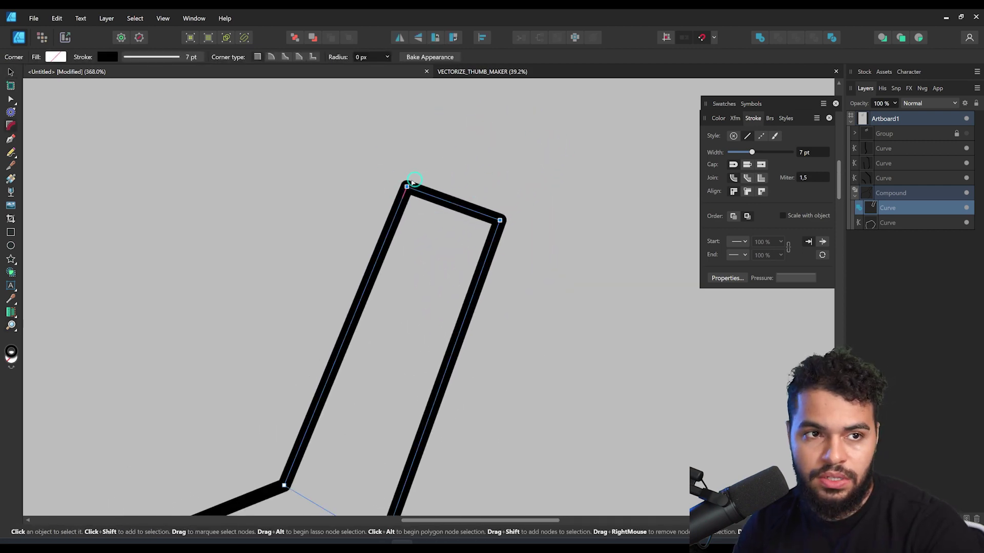
drag(419, 182, 385, 170)
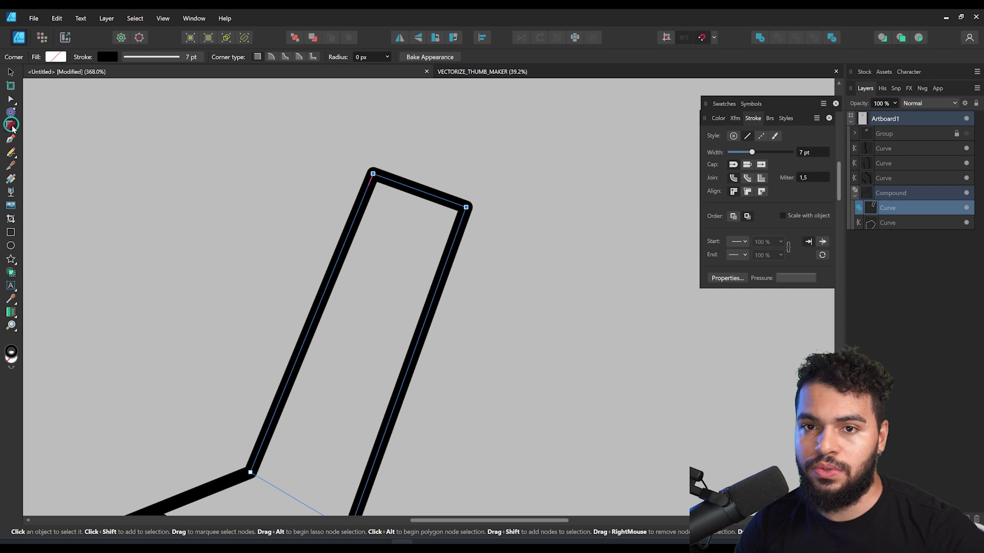
drag(466, 208, 403, 264)
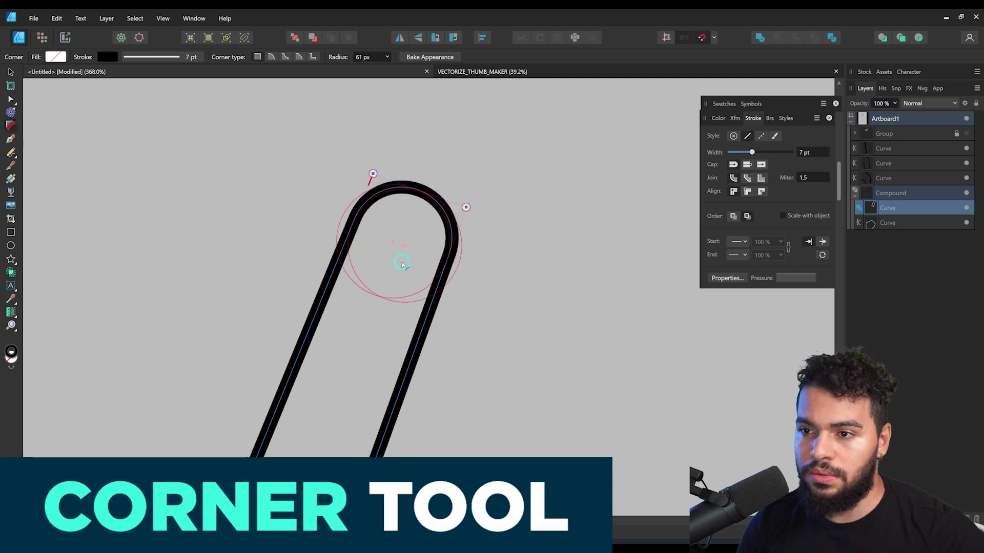
- Bend both long sides of the raised finger into gentle curves and adjust its base and fingertip nodes with the Node tool
key(a)
scroll(479, 245, down, 3)
drag(473, 247, 479, 249)
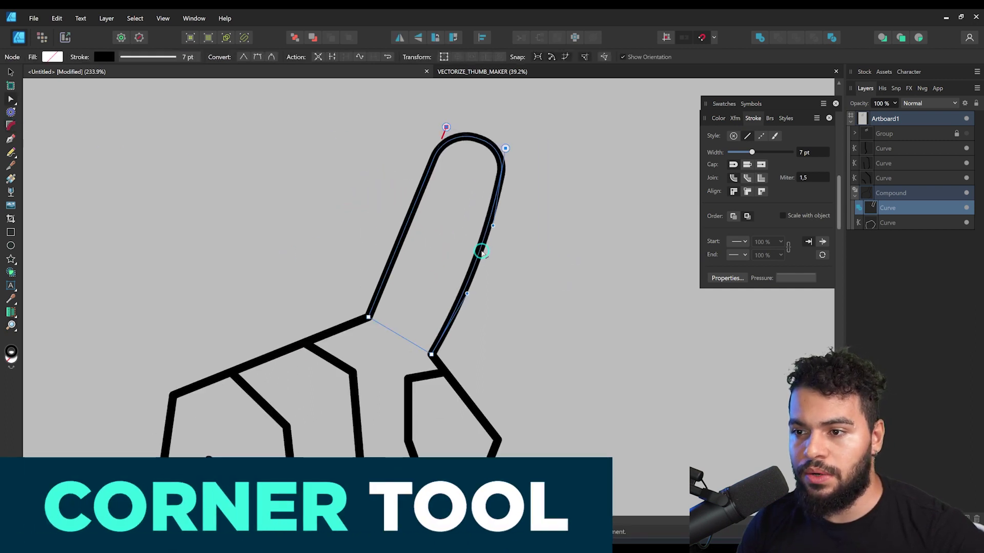
drag(402, 230, 412, 241)
mouse_move(369, 318)
mouse_down()
mouse_move(352, 327)
mouse_move(362, 334)
mouse_up()
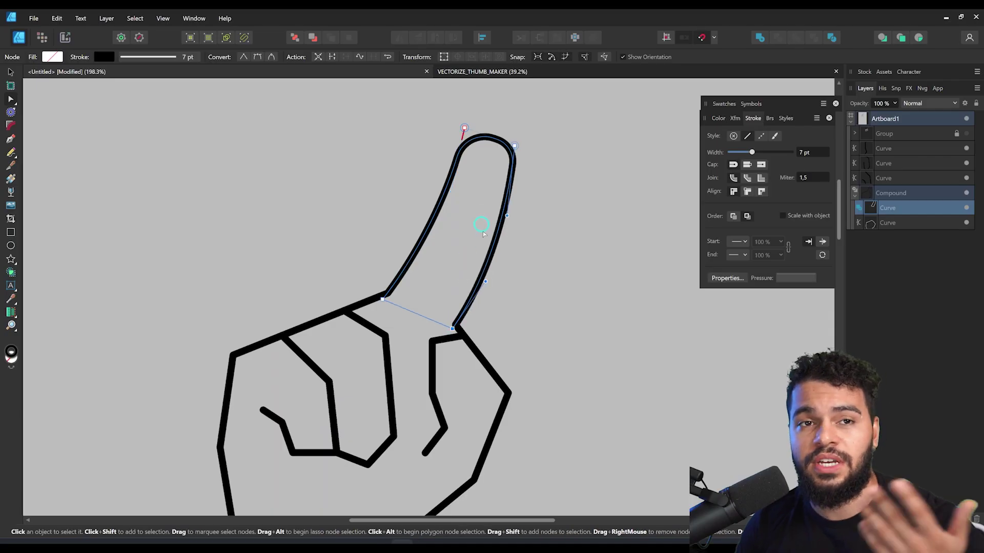
click(515, 145)
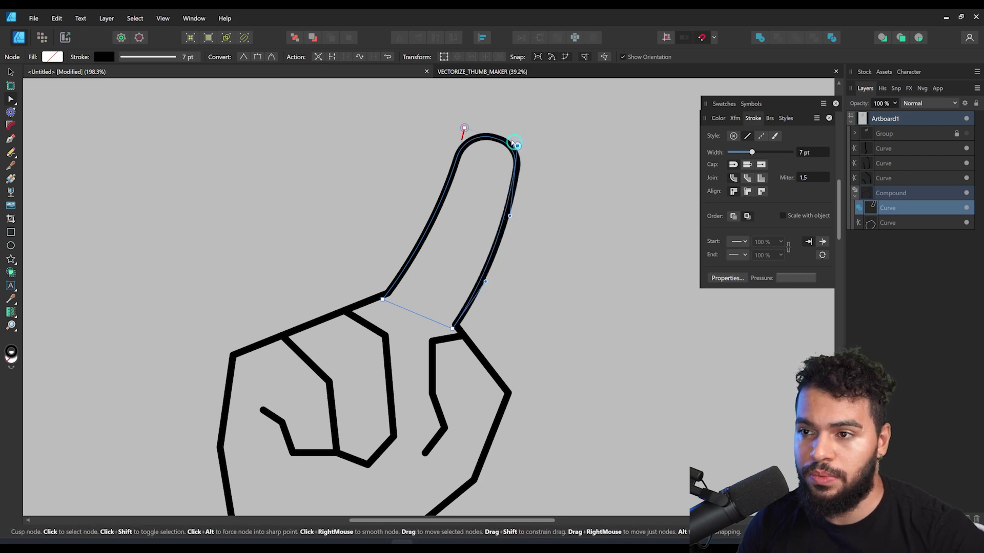
- Select the fist curve inside the compound shape and show the posterized reference group
click(466, 279)
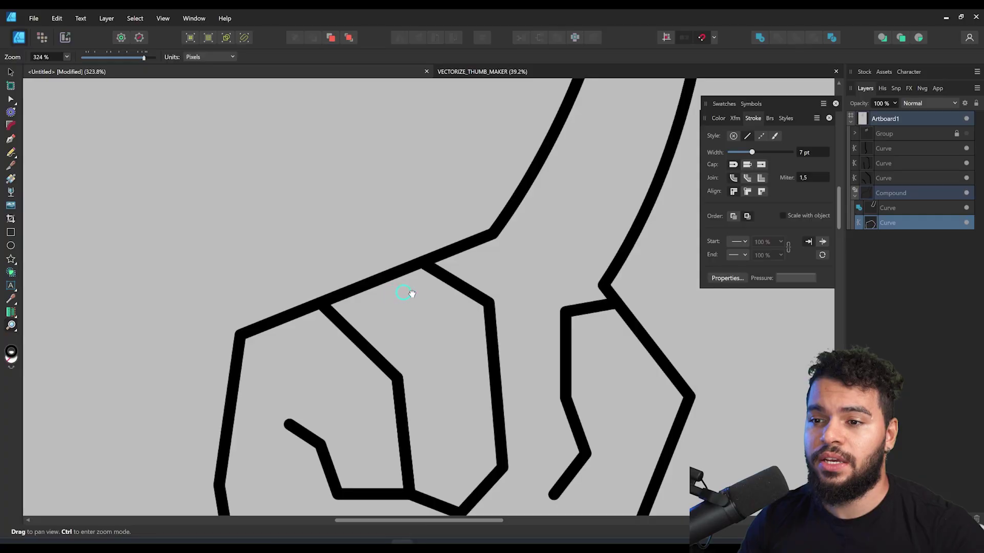
click(406, 279)
click(958, 134)
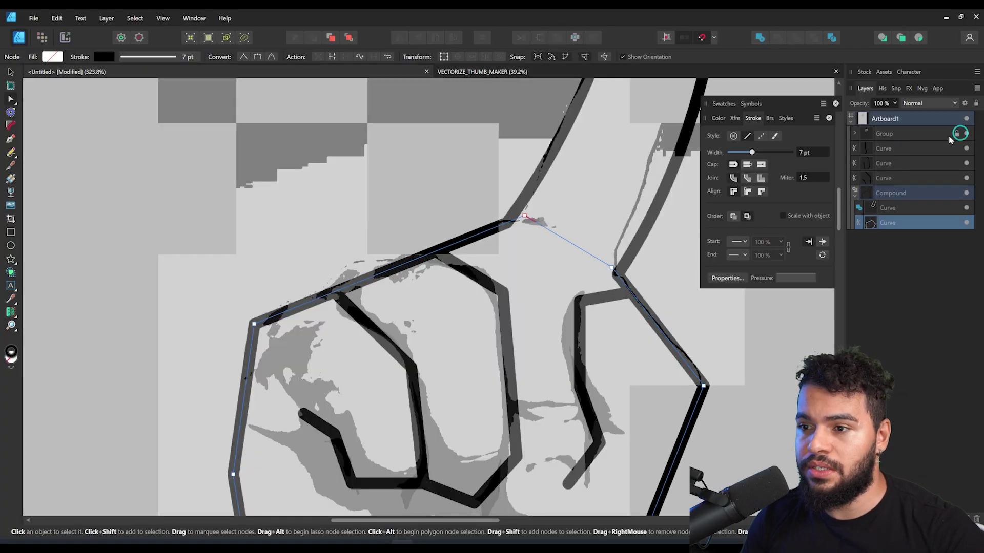
- Add five nodes along the fist outline's upper edge between its outer corner and the raised finger's base
click(468, 257)
key(ctrl+space)
drag(437, 245, 460, 250)
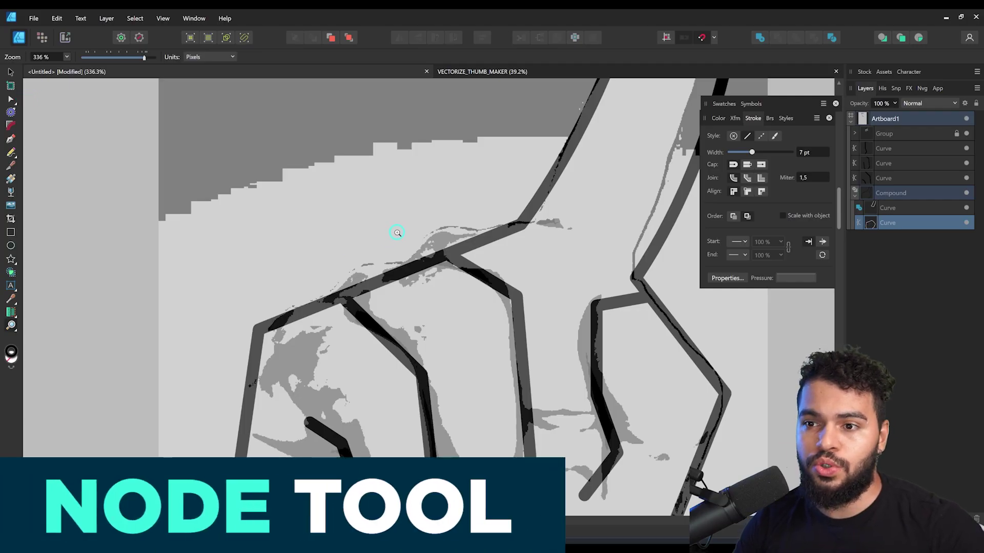
scroll(450, 250, left, 1)
key(a)
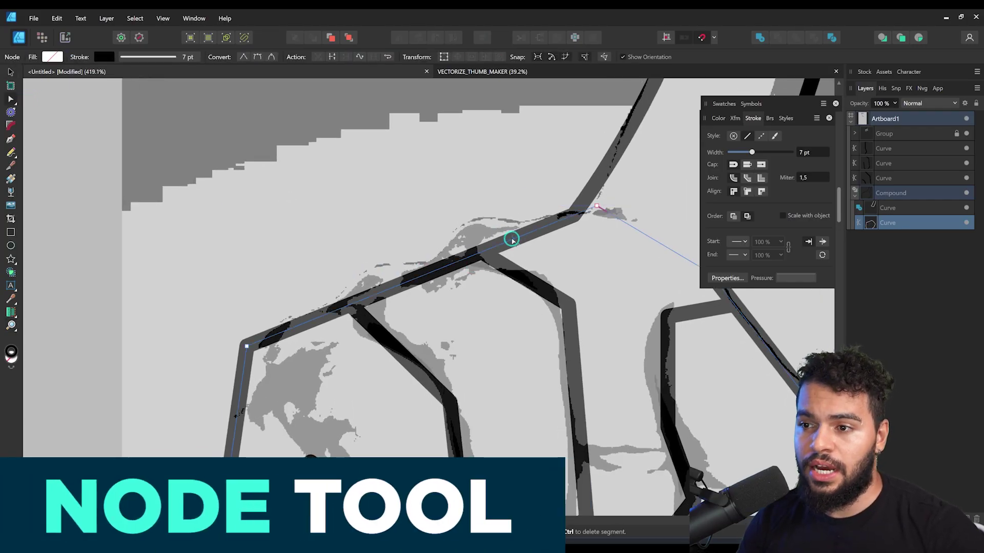
click(493, 246)
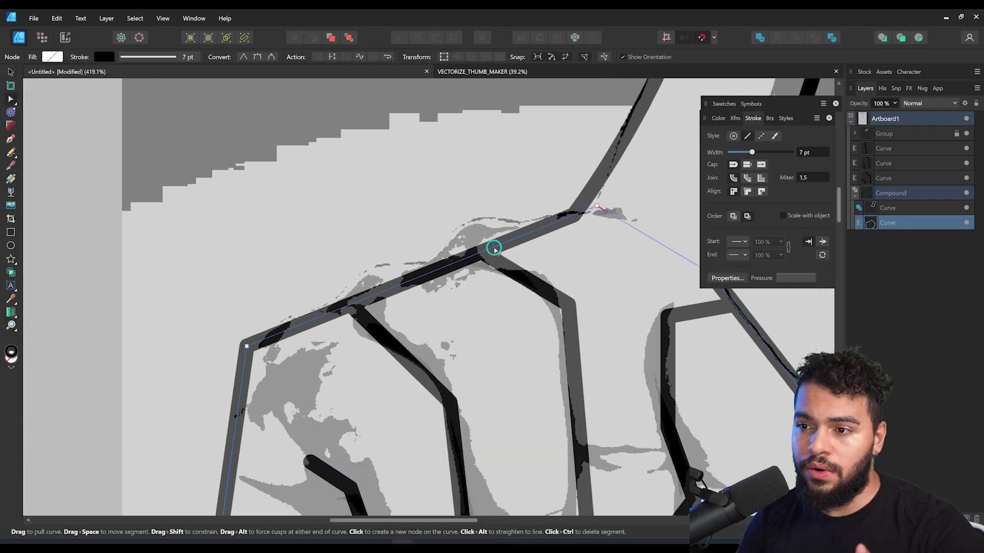
click(363, 299)
click(295, 327)
click(429, 272)
click(540, 228)
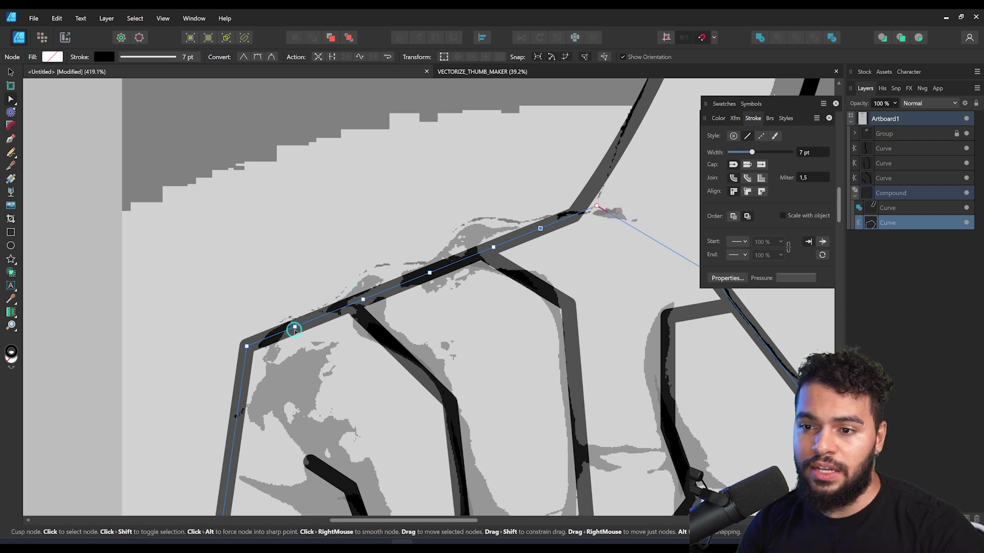
- Reshape the fist's upper edge into three rounded knuckle bumps that follow the reference, smoothing the bump nodes
drag(363, 299, 342, 304)
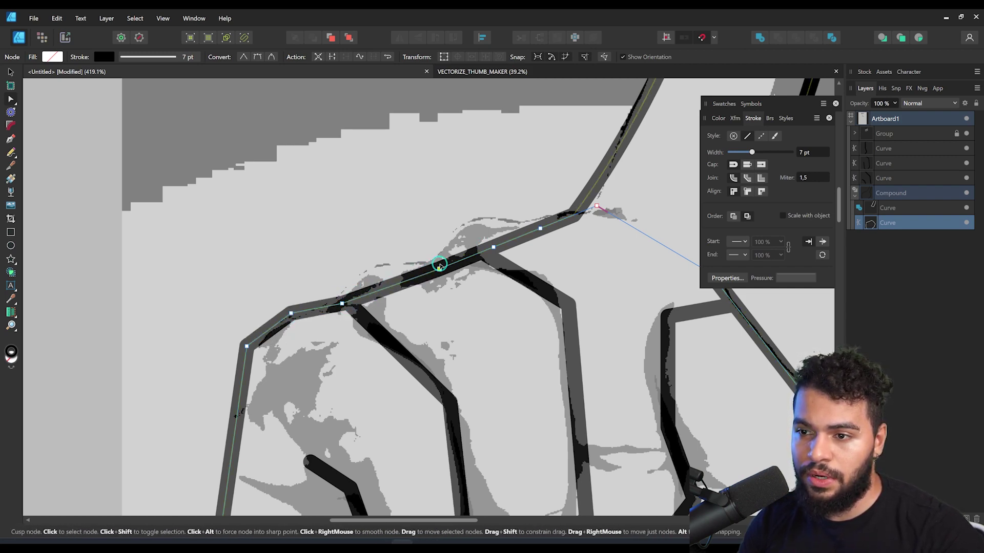
drag(395, 288, 395, 264)
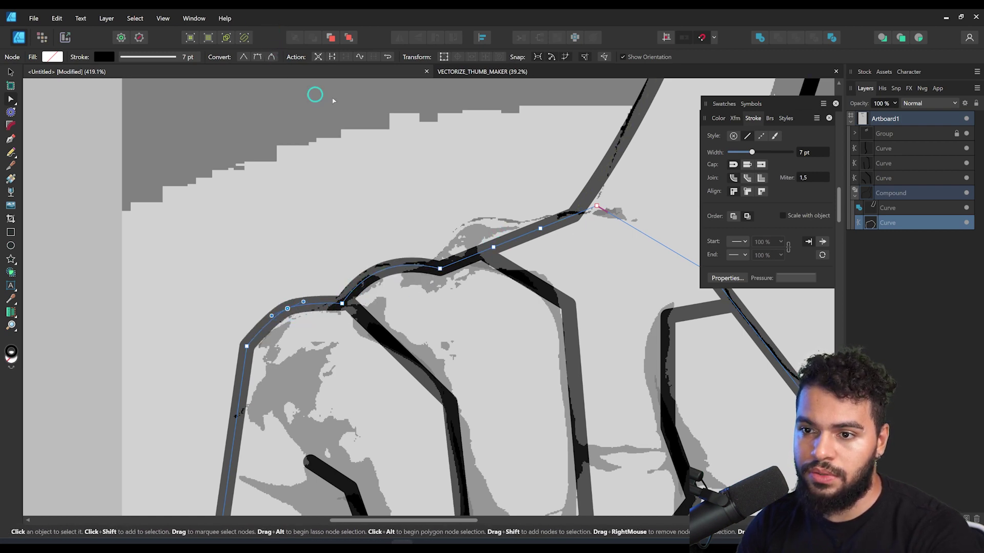
drag(492, 247, 475, 224)
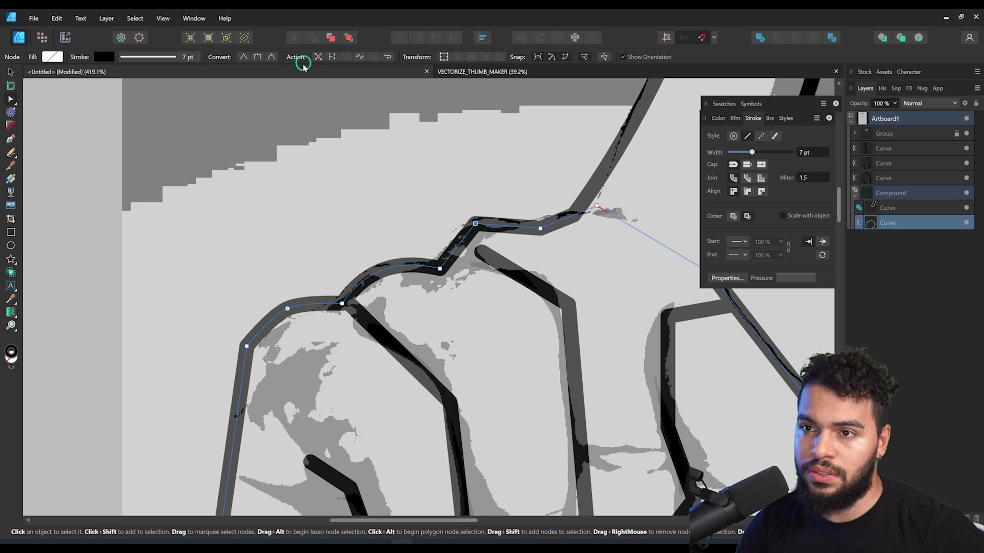
click(272, 58)
drag(563, 216, 566, 218)
mouse_move(495, 215)
mouse_down()
mouse_move(516, 207)
mouse_move(481, 227)
mouse_up()
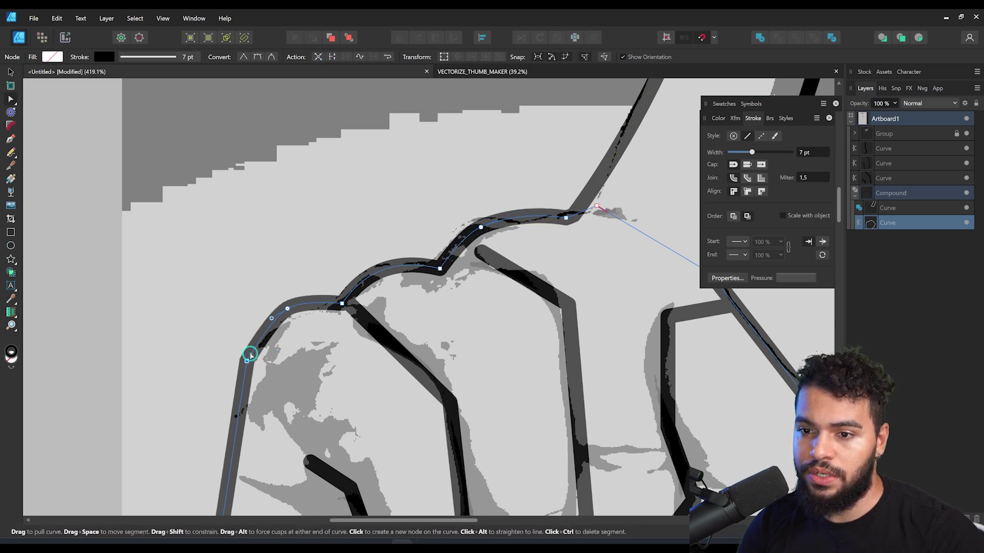
- Refine the knuckle curve so the dip next to the raised finger meets the inner finger line, and hide the reference group
click(255, 326)
scroll(369, 305, down, 2)
drag(368, 306, 363, 259)
click(970, 132)
drag(415, 238, 446, 222)
click(459, 235)
click(430, 228)
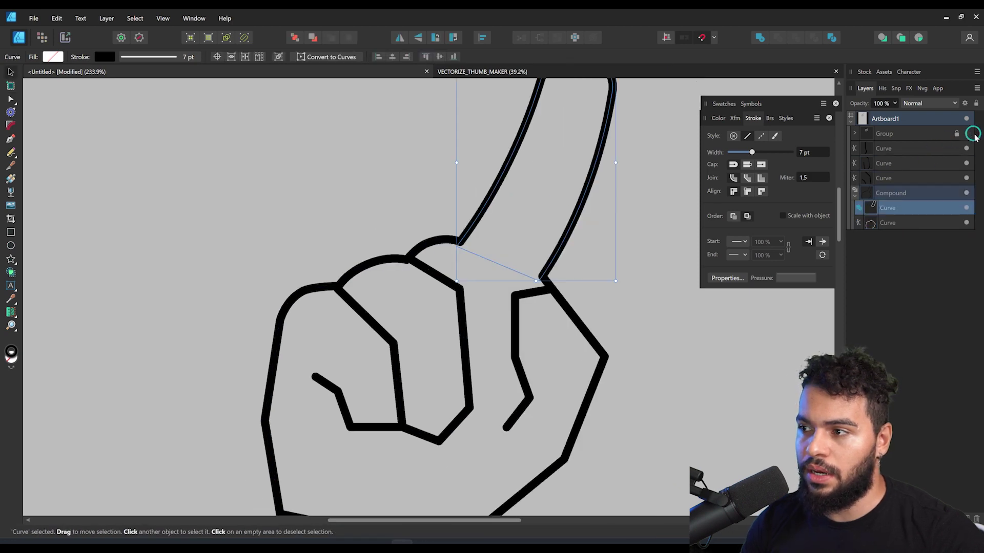
- Show the reference group and draw a 7 pt Pencil line for the folded finger beside the thumb, starting at the raised finger's base
click(967, 134)
key(ctrl+space)
drag(497, 259, 434, 229)
key(n)
click(873, 138)
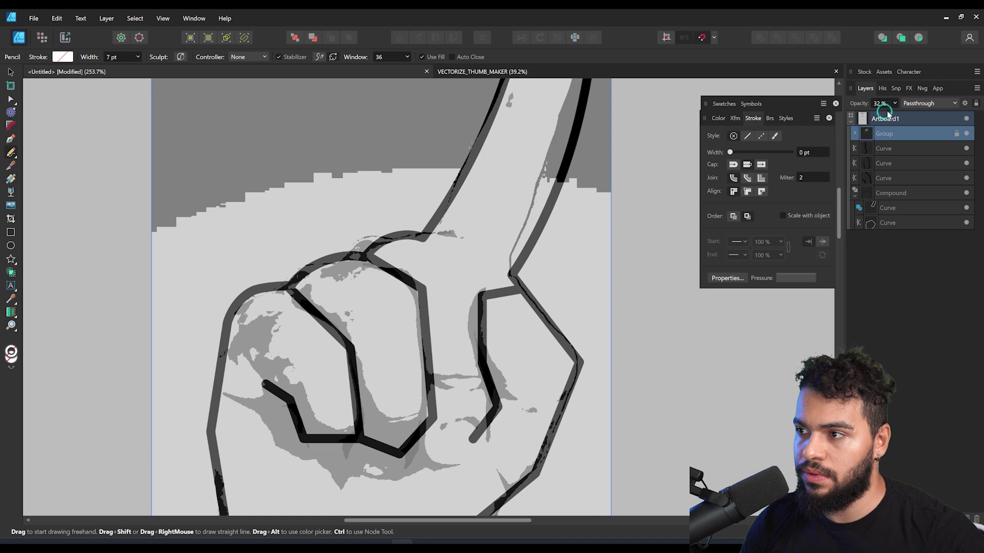
click(879, 149)
key(ctrl+space)
drag(438, 252, 434, 208)
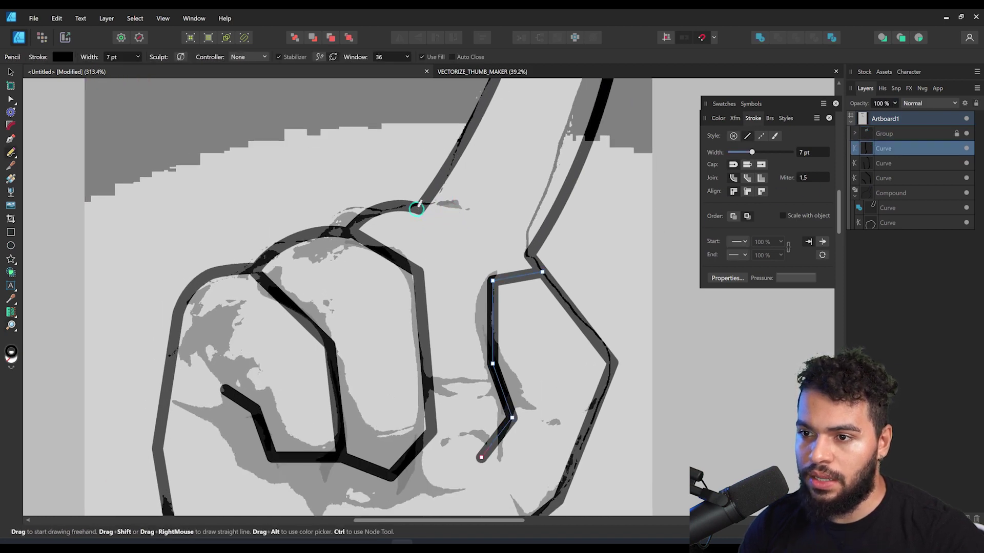
drag(495, 404, 495, 403)
key(space)
drag(495, 404, 491, 324)
- Adjust the new finger line's curve and move its lower end to meet the neighbouring folded finger line
key(a)
mouse_move(494, 320)
mouse_down()
mouse_move(428, 351)
mouse_move(500, 362)
mouse_up()
drag(428, 352, 421, 374)
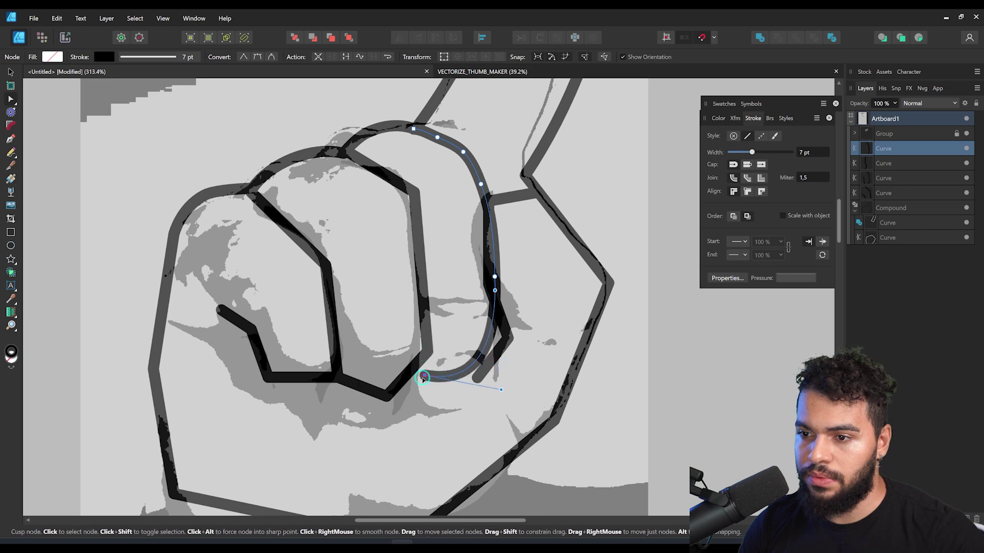
drag(494, 384, 511, 416)
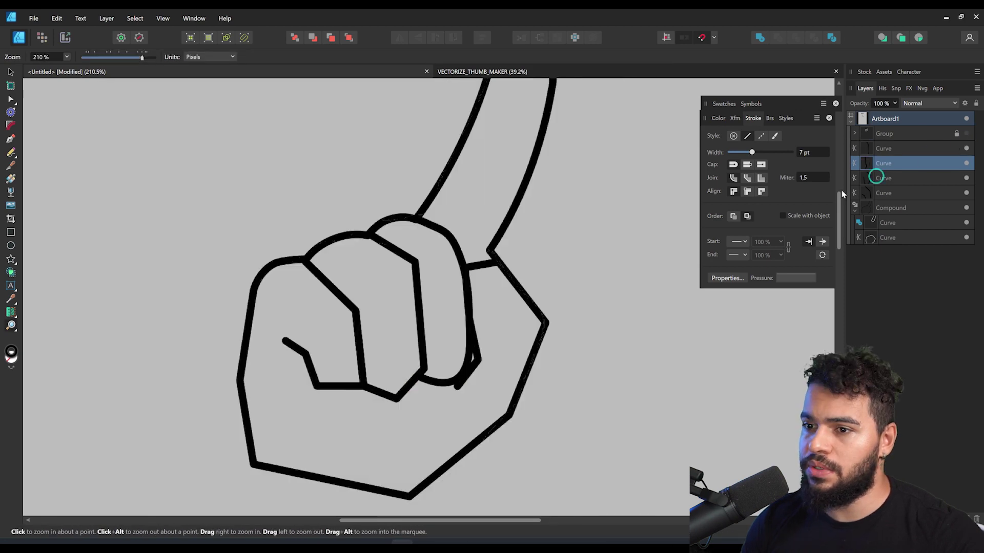
- Select the fist curve inside the compound shape and smooth its corner node on the thumb side
drag(467, 295, 495, 272)
click(527, 280)
key(space)
key(a)
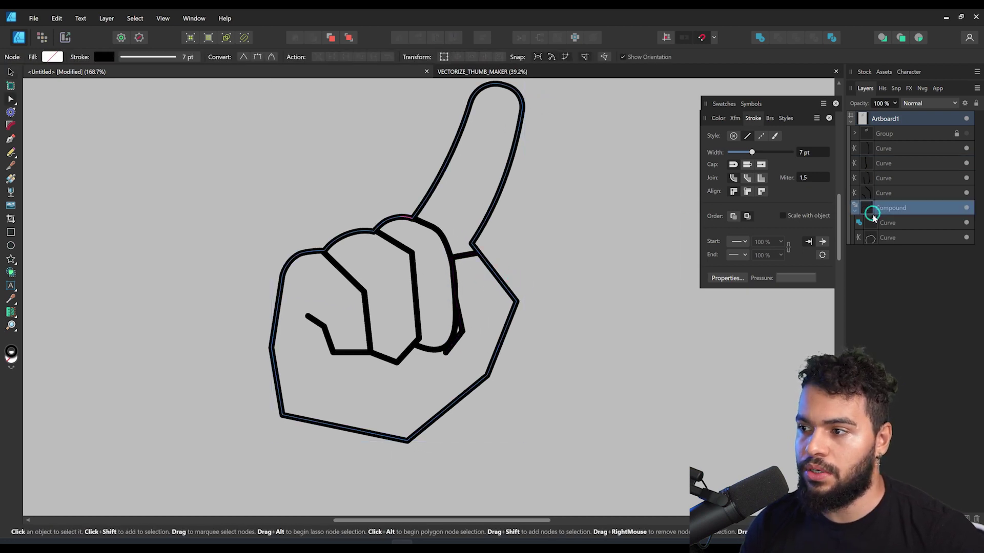
click(881, 238)
scroll(508, 289, up, 2)
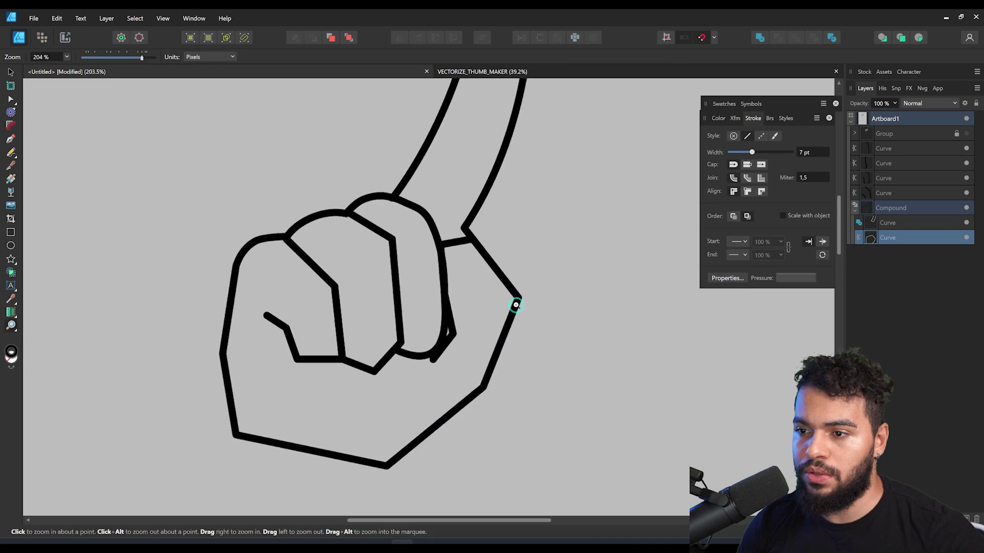
key(space)
drag(525, 303, 530, 279)
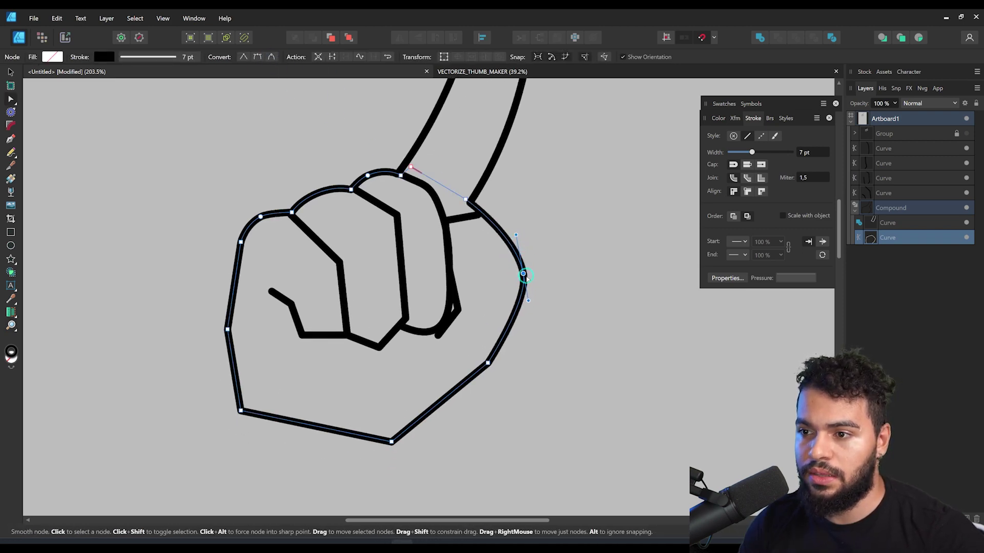
- Show the reference group and round the fist outline's lower thumb-side edge and its opposite side to follow the hand
click(967, 134)
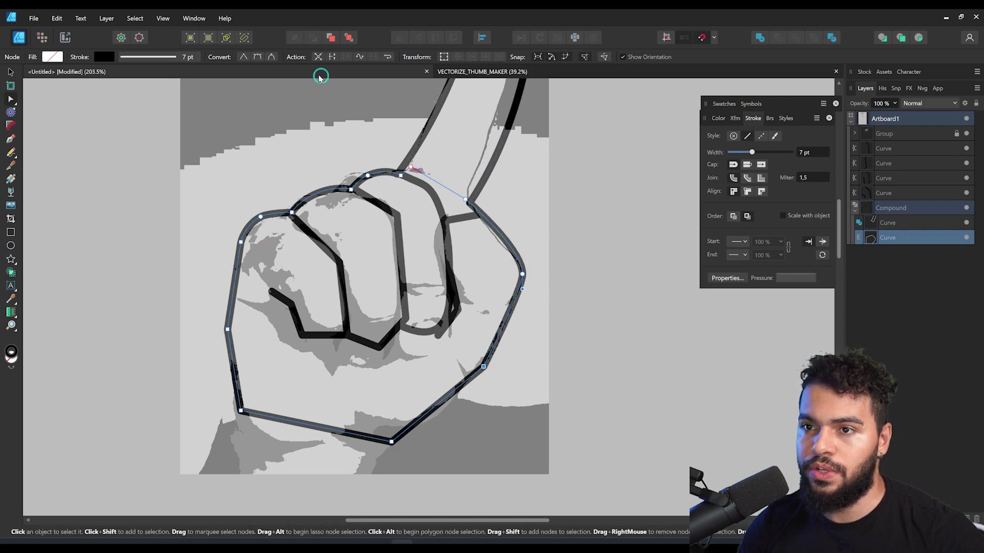
key(space)
drag(408, 430, 398, 389)
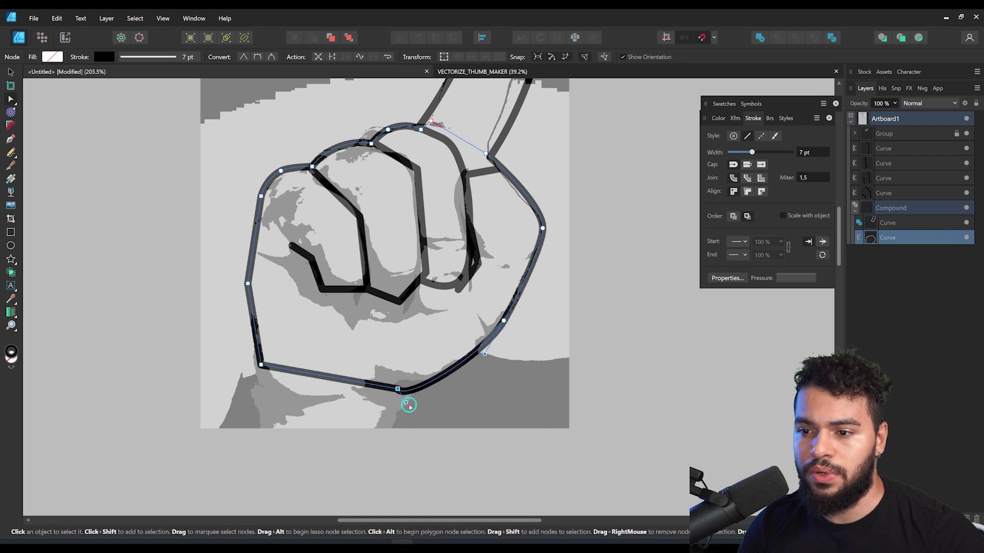
key(space)
drag(323, 362, 370, 368)
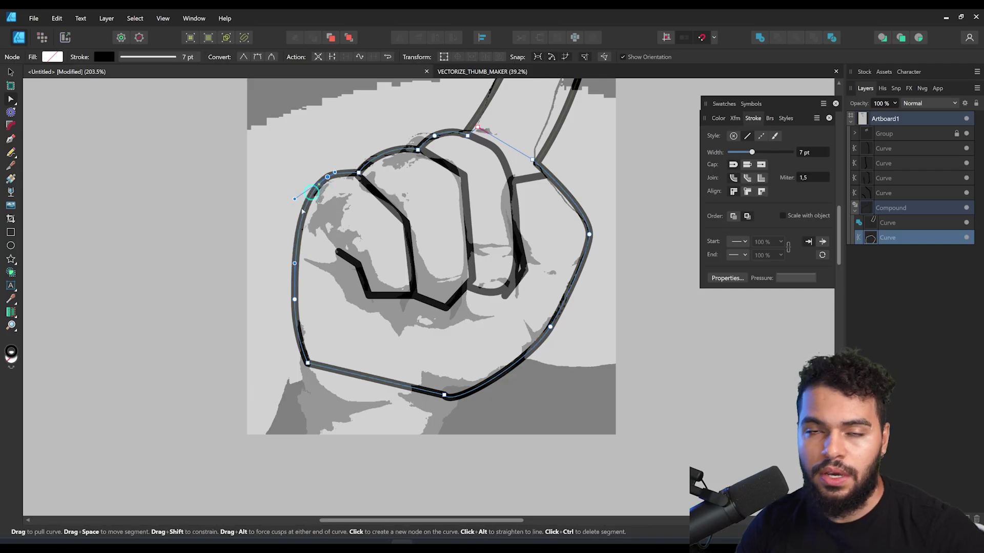
- Bow the fist outline's bottom edge outward and move its bottom node to form a continuous rounded base
drag(386, 382, 379, 403)
drag(444, 395, 447, 409)
drag(413, 374, 450, 363)
drag(537, 353, 538, 330)
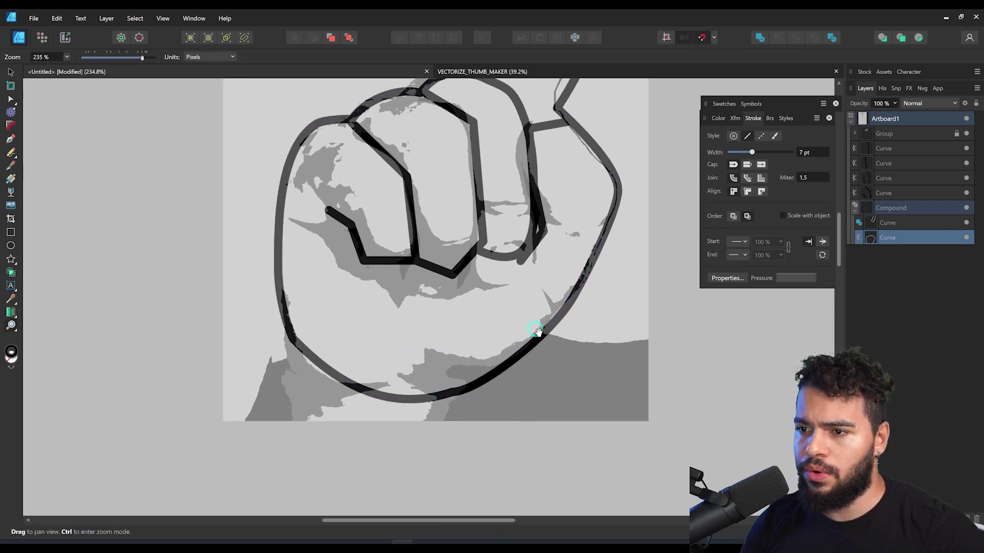
- Hide the reference group, draw a rounded freehand wrist shape under the fist with the Pencil tool, and merge it into the compound shape
drag(538, 329, 541, 322)
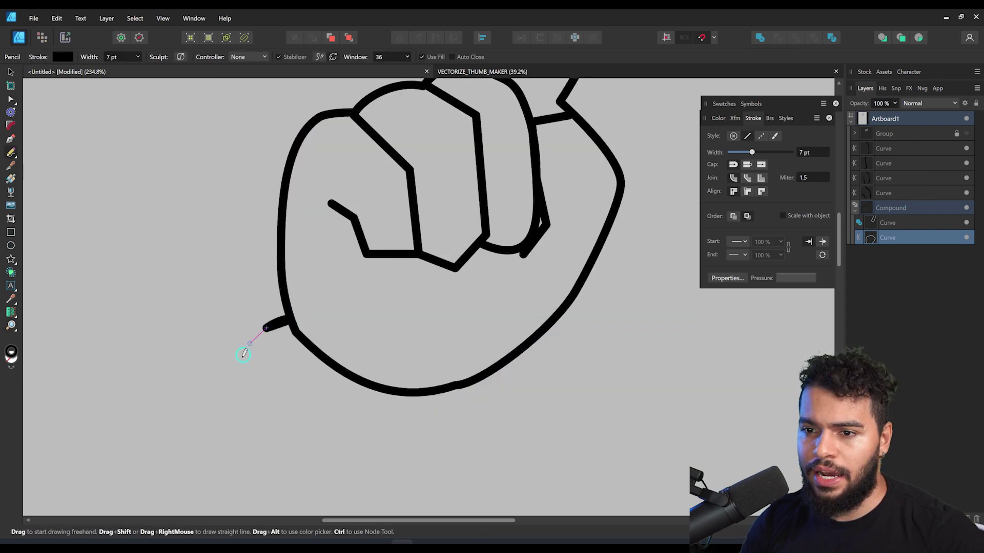
mouse_move(243, 355)
mouse_down()
mouse_move(428, 452)
mouse_move(446, 373)
mouse_move(419, 389)
mouse_move(463, 400)
mouse_up()
drag(463, 400, 415, 408)
key(v)
scroll(443, 384, down, 4)
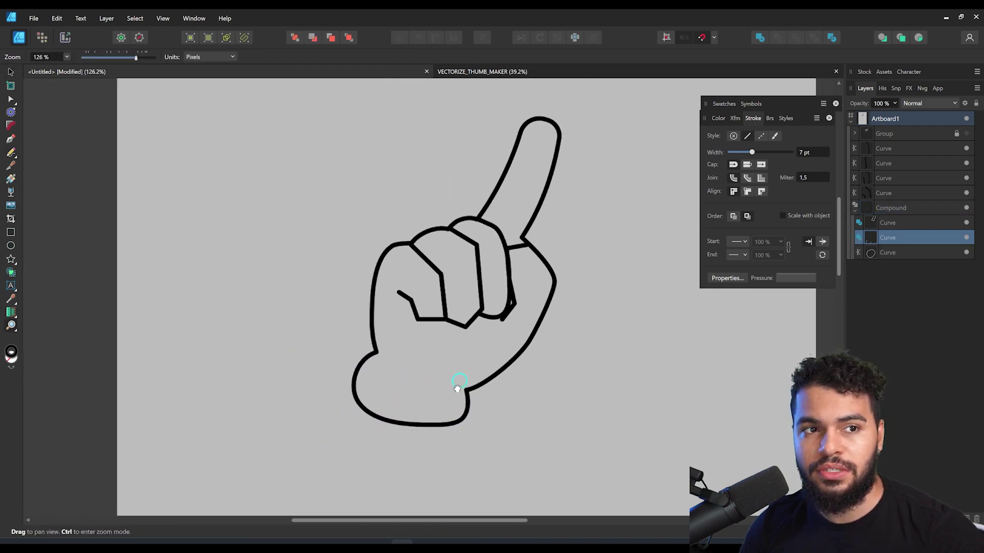
scroll(512, 343, up, 3)
click(891, 208)
drag(451, 287, 444, 294)
scroll(512, 264, down, 1)
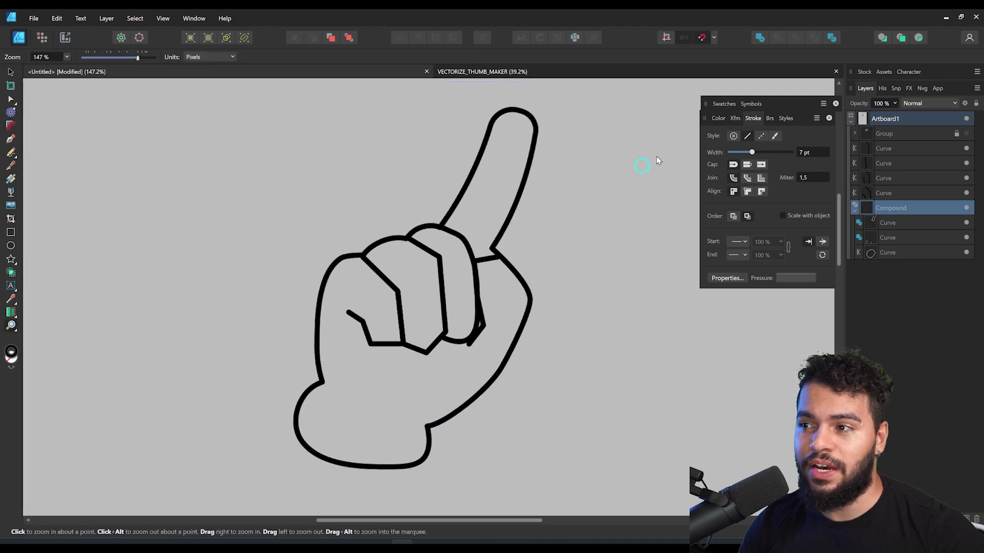
- Fill the compound hand shape with white by raising the fill's lightness to 100
click(719, 118)
drag(785, 184, 811, 187)
click(512, 346)
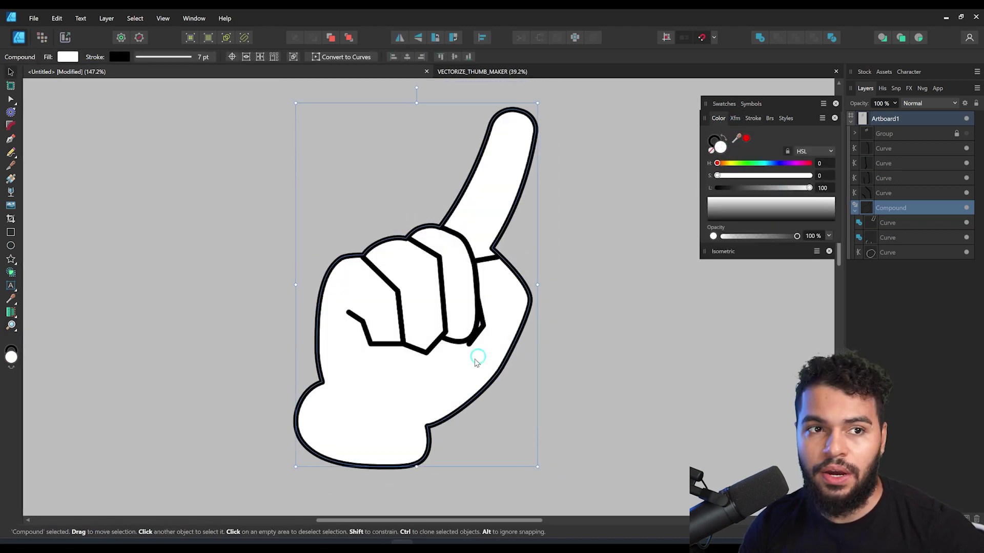
key(ctrl+space)
drag(459, 341, 384, 402)
drag(384, 402, 482, 334)
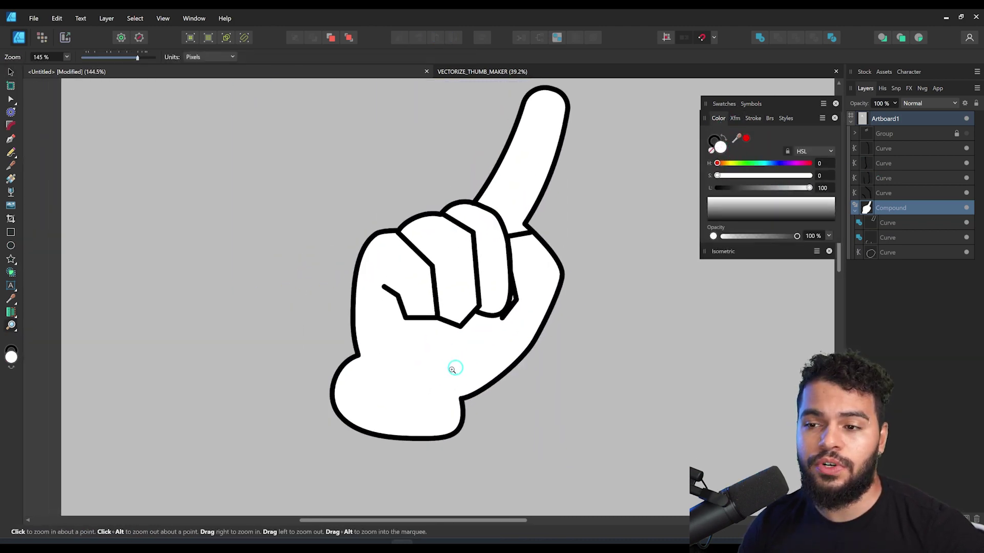
- Draw a curved crease across the wrist with the Pencil tool, ending where the fist's thumb-side edge meets the wrist
click(439, 400)
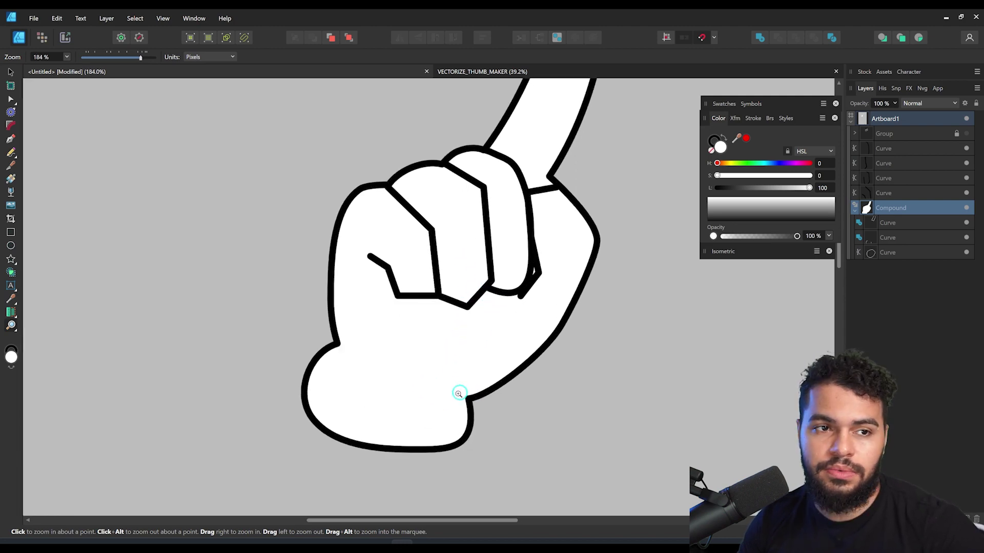
click(459, 395)
click(881, 193)
click(411, 395)
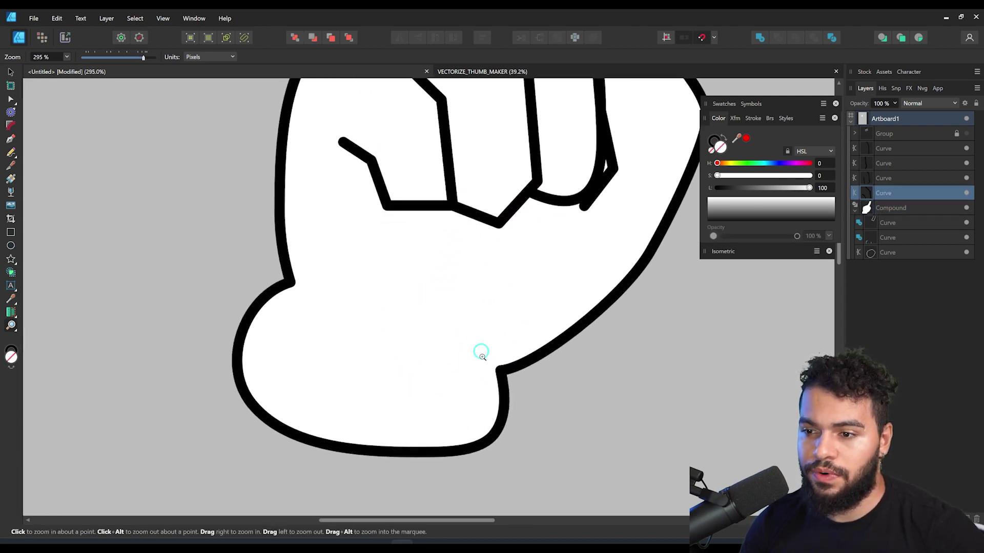
key(n)
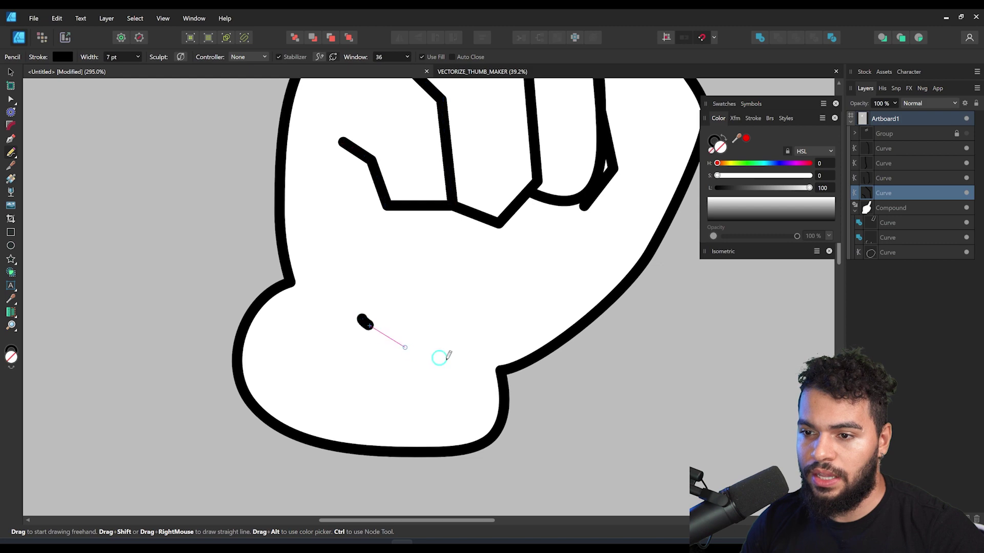
key(Delete)
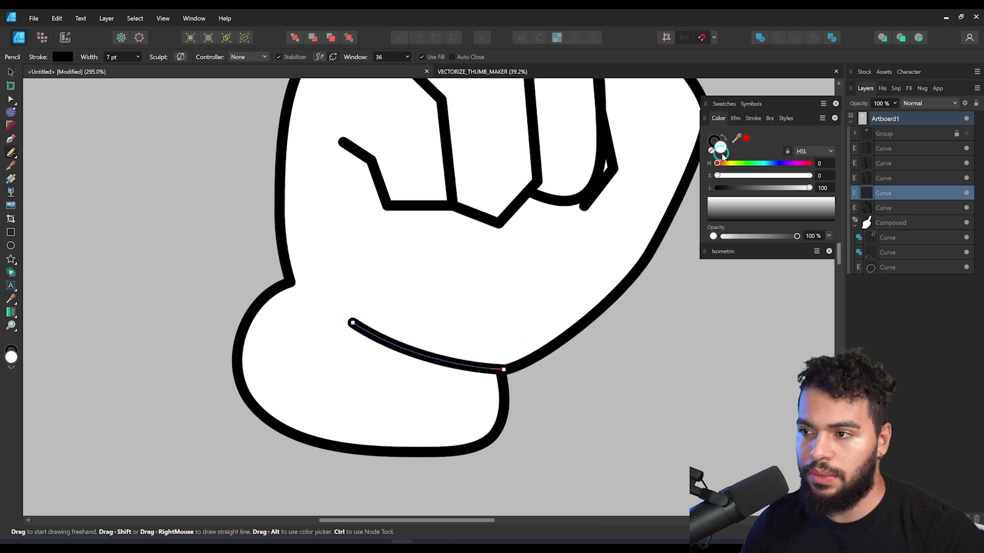
key(a)
- Reshape the wrist curve inside the compound shape by moving its side and bottom nodes into a slanted, rounded cuff
click(378, 410)
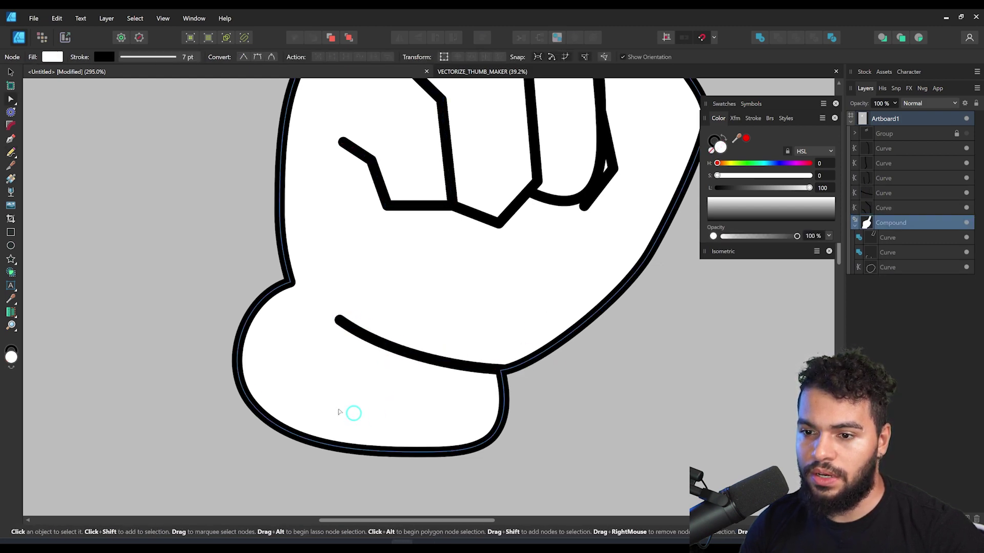
click(244, 384)
mouse_move(243, 385)
mouse_down()
mouse_move(272, 411)
mouse_move(249, 377)
mouse_up()
drag(494, 433, 507, 431)
drag(427, 456, 428, 459)
drag(460, 383, 357, 395)
mouse_move(461, 420)
mouse_down()
mouse_move(413, 382)
mouse_move(464, 321)
mouse_up()
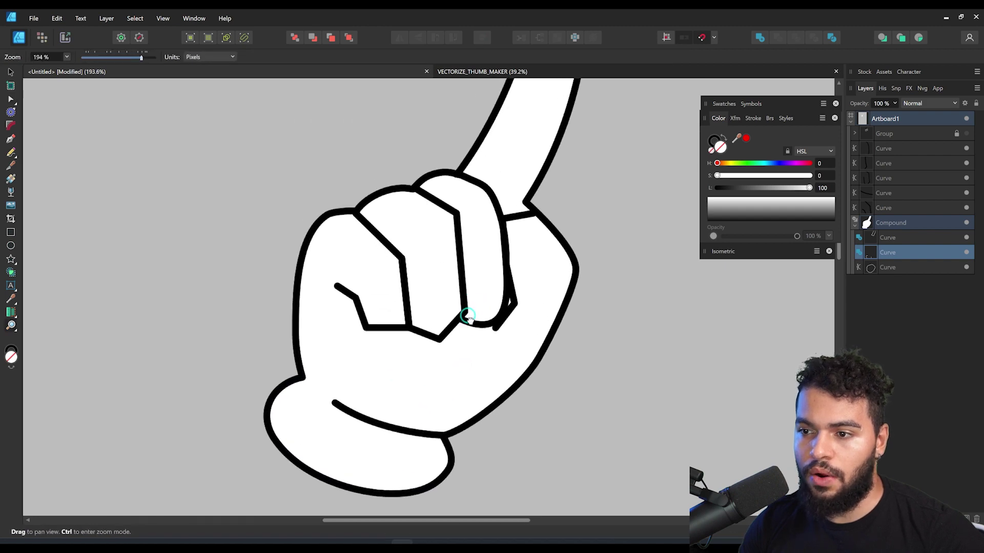
- Select the fist curve inside the compound shape and round its thumb-side edge below the base of the pointing finger
key(v)
scroll(545, 242, up, 3)
key(a)
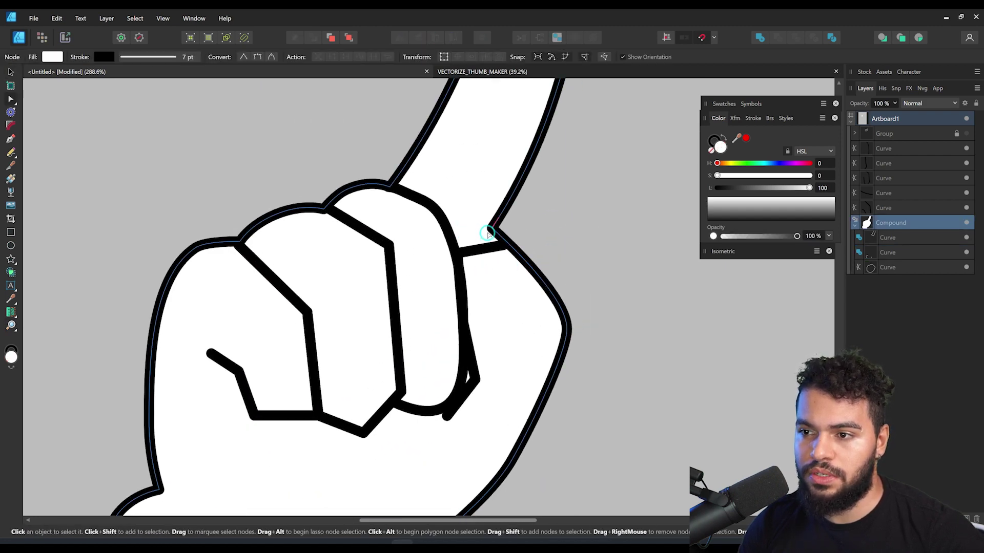
drag(496, 231, 428, 252)
click(447, 240)
click(454, 255)
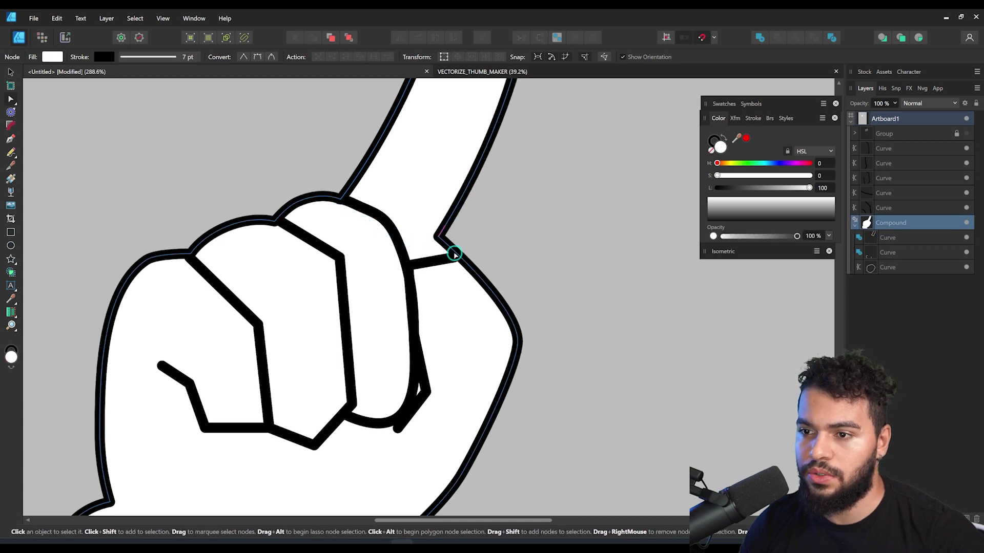
click(885, 255)
click(887, 266)
drag(432, 229, 441, 262)
drag(518, 306, 513, 266)
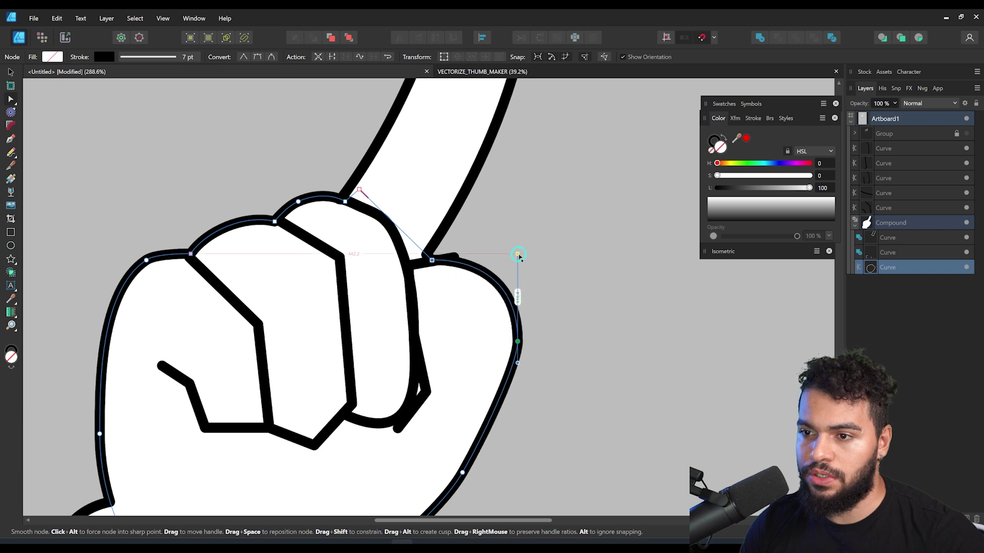
drag(443, 258, 448, 260)
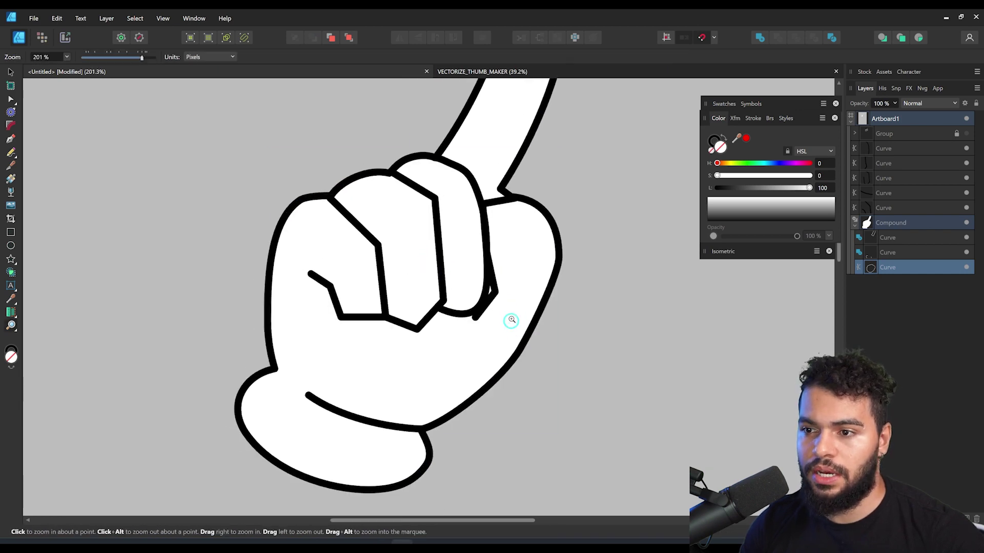
key(v)
drag(510, 321, 287, 325)
key(ctrl+z)
key(space)
drag(424, 357, 509, 310)
key(ctrl+z)
key(ctrl+z)
key(space)
key(ctrl+space)
drag(486, 271, 481, 284)
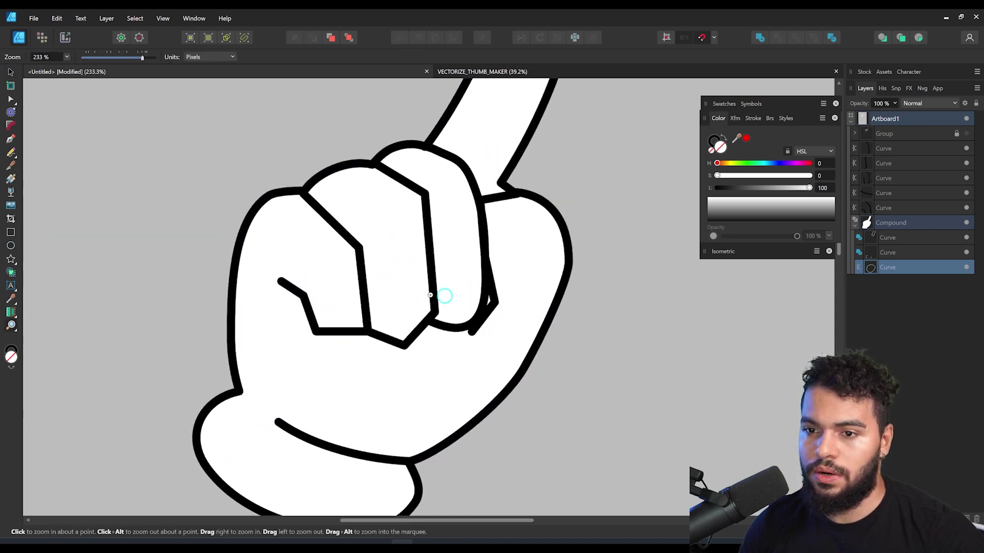
- Bow the fist outline outward just above the wrist on the side opposite the thumb
key(a)
click(237, 385)
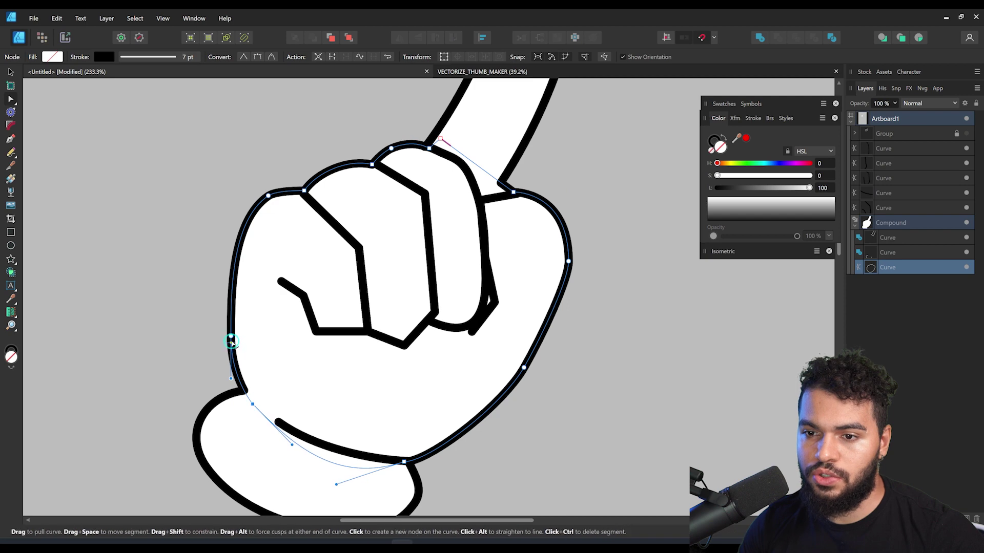
drag(240, 391, 236, 336)
key(ctrl+z)
key(o)
drag(423, 350, 423, 304)
key(z)
- Smooth the upper node of the middle folded finger's line and adjust its handles and end node into a rounded knuckle
key(v)
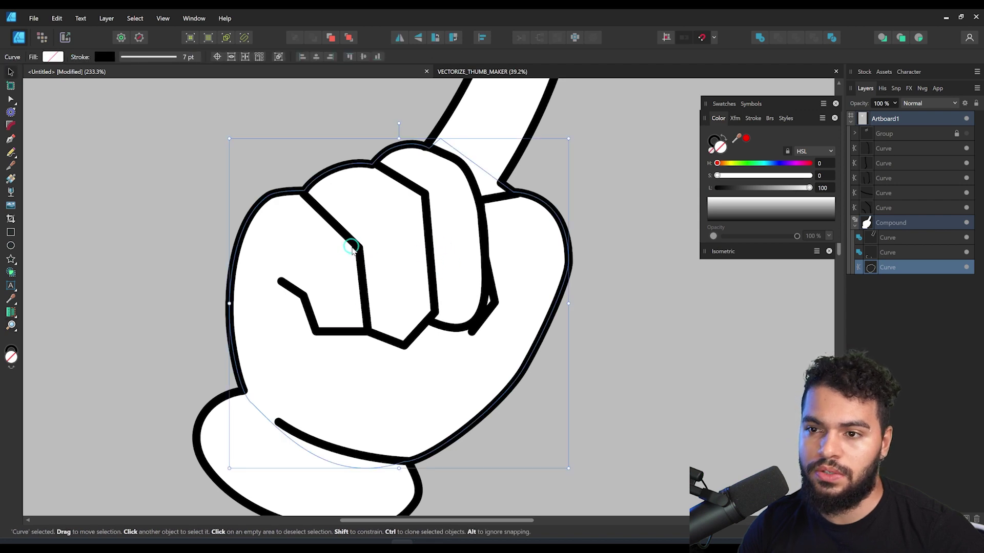
click(355, 249)
key(space)
drag(301, 220, 379, 244)
drag(428, 265, 369, 320)
key(a)
click(415, 205)
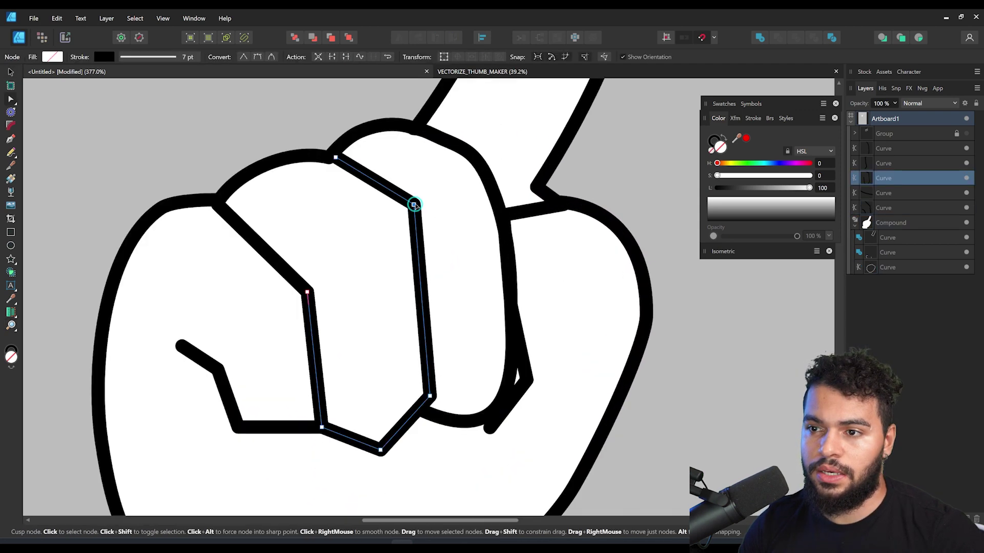
click(271, 57)
drag(395, 174, 397, 168)
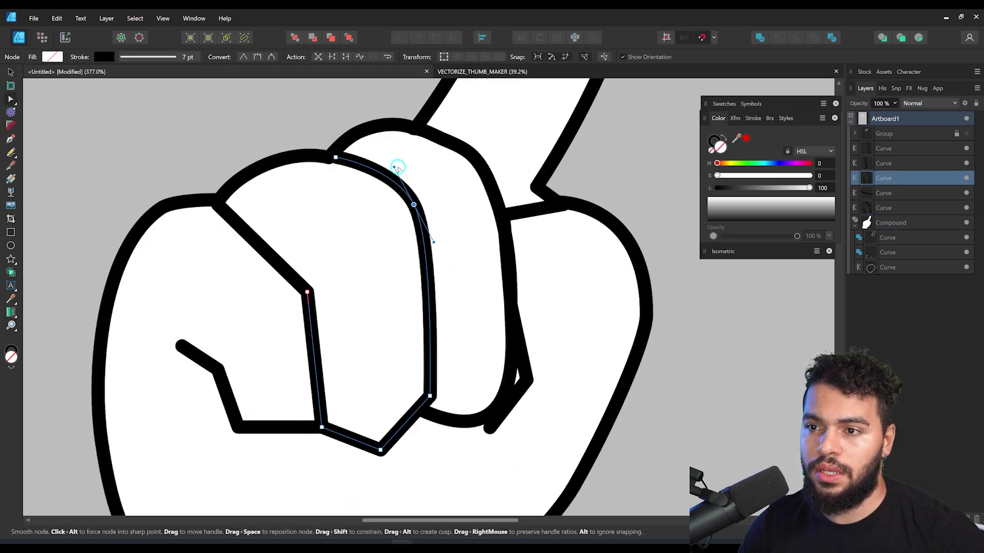
drag(433, 244, 445, 255)
drag(336, 158, 328, 157)
drag(443, 380, 435, 346)
- Smooth the lower nodes of the middle folded finger's line to give it a rounded tip
scroll(421, 363, down, 2)
drag(478, 402, 293, 285)
click(271, 57)
drag(327, 251, 366, 283)
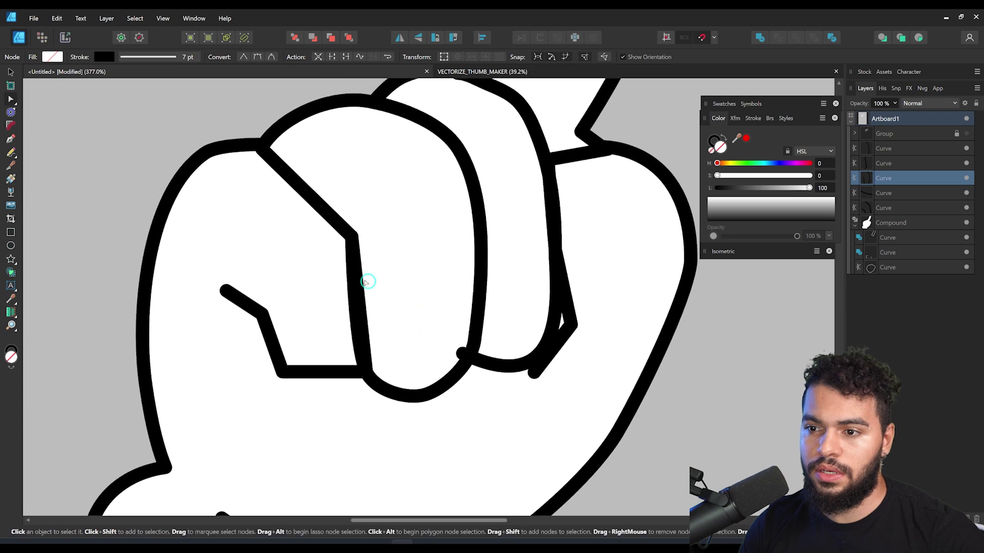
- Smooth all the angular nodes of the outermost folded finger's line and refine the node where it touches the middle finger
click(292, 363)
scroll(366, 361, down, 2)
drag(406, 413, 275, 253)
click(276, 57)
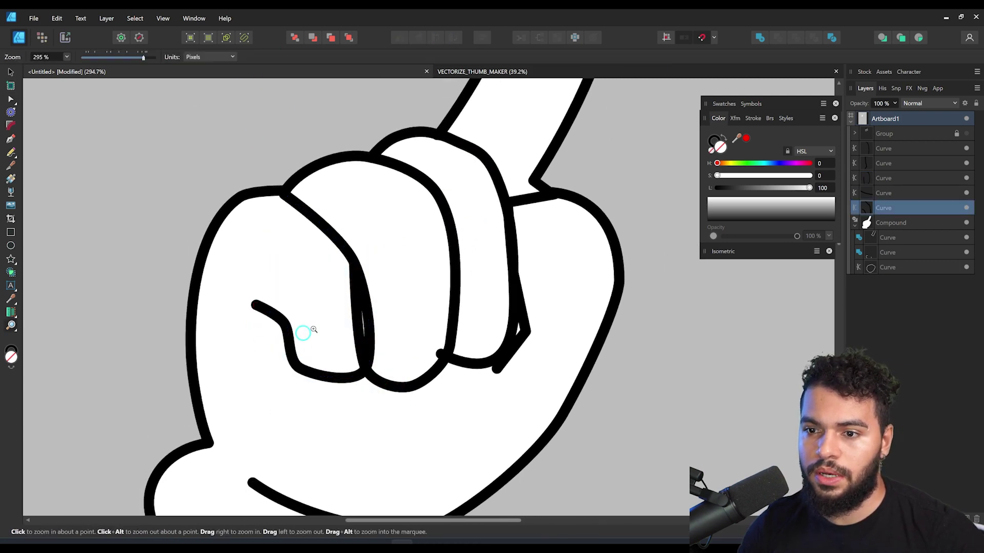
scroll(282, 341, up, 1)
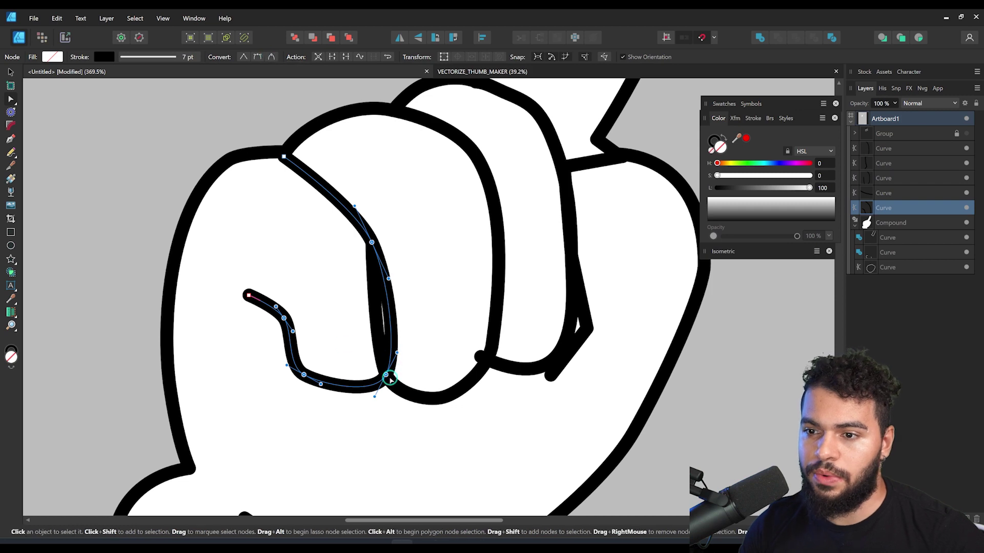
click(390, 379)
scroll(382, 384, down, 1)
scroll(398, 361, down, 1)
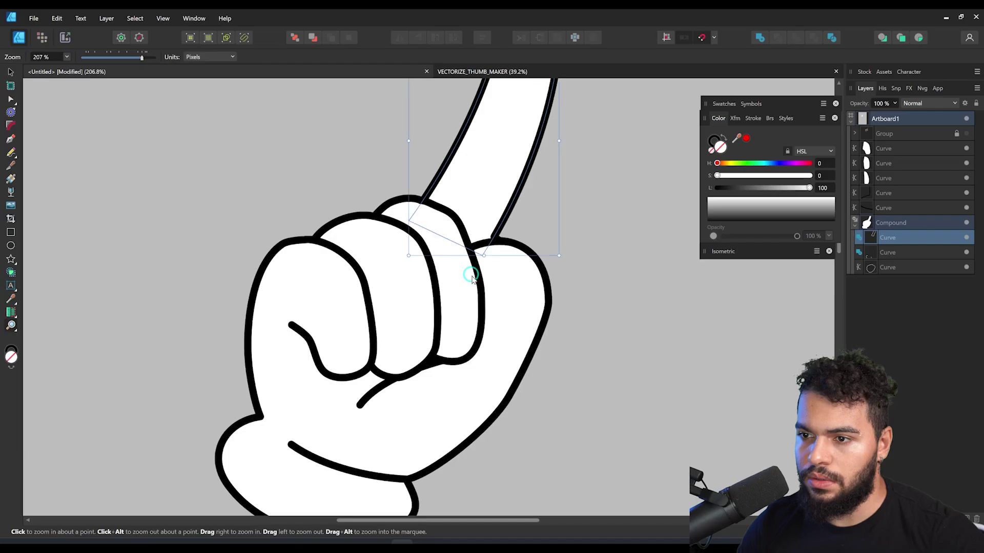
- Refine the line of the folded finger nearest the pointing finger at the node beside the pointing finger's base
key(a)
click(467, 241)
scroll(468, 236, up, 2)
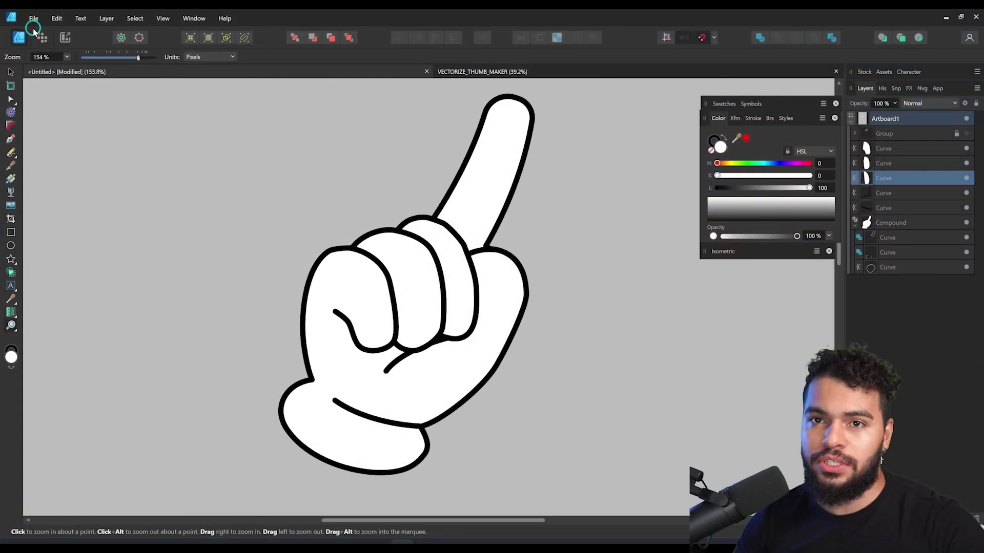
- Save the document under a new file name
click(33, 18)
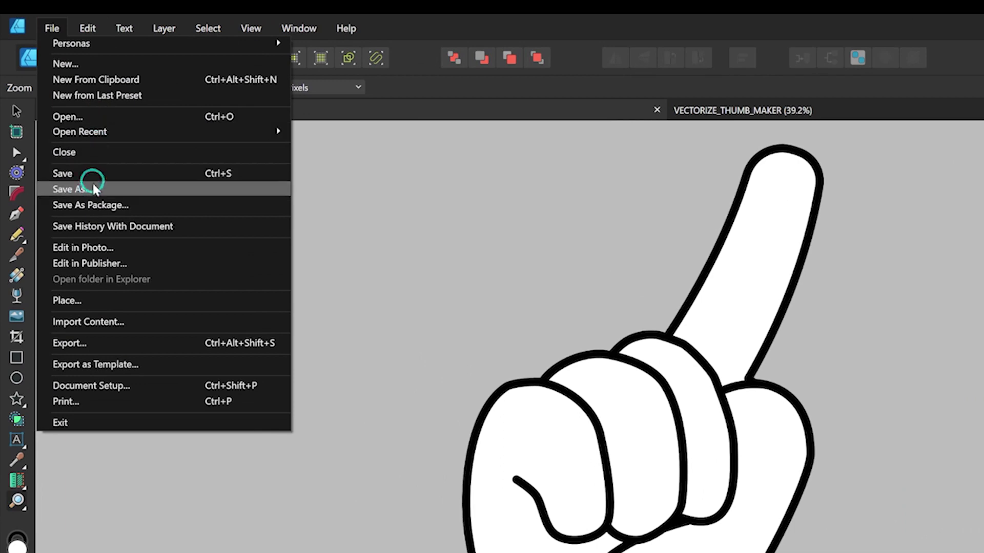
click(89, 193)
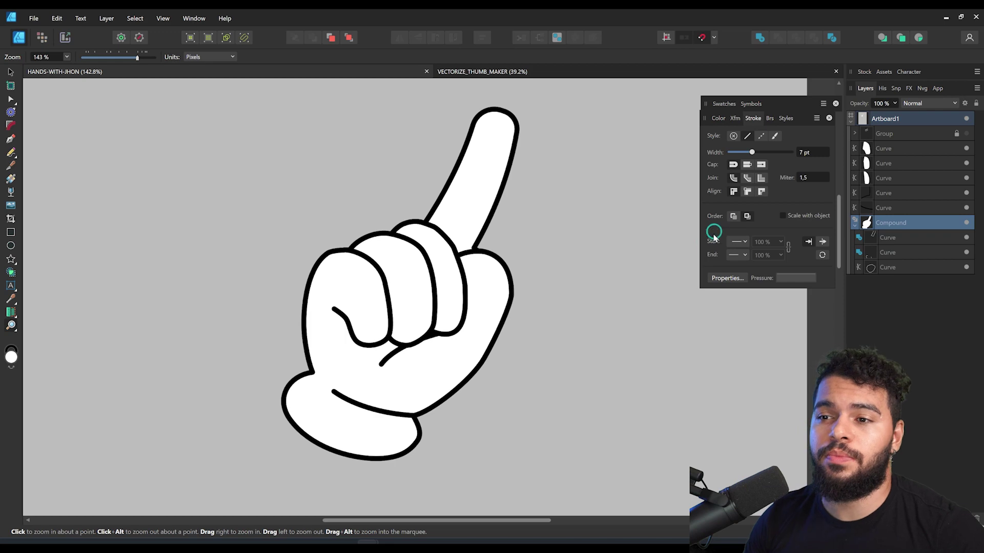
- Duplicate the compound hand shape and hide the original as a backup
click(889, 211)
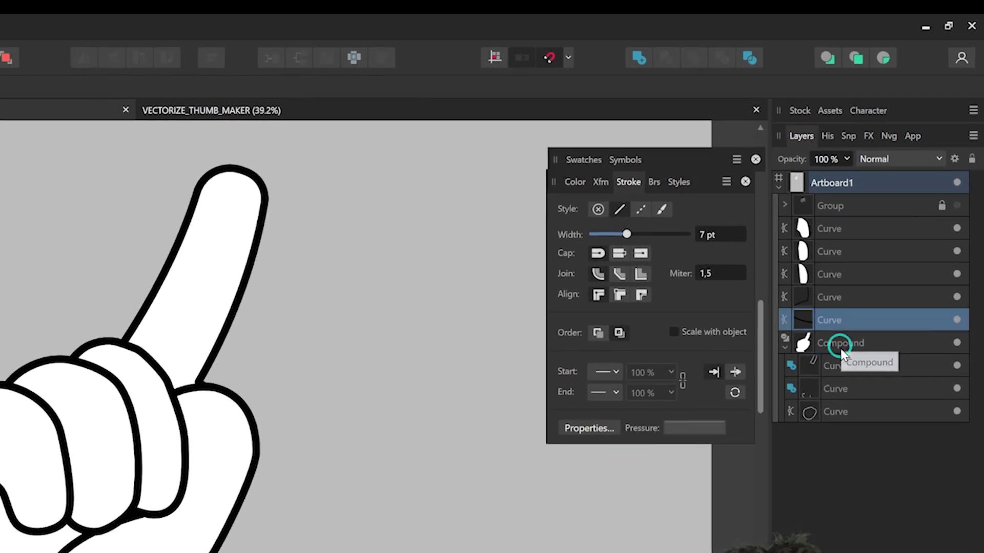
click(842, 348)
key(ctrl+j)
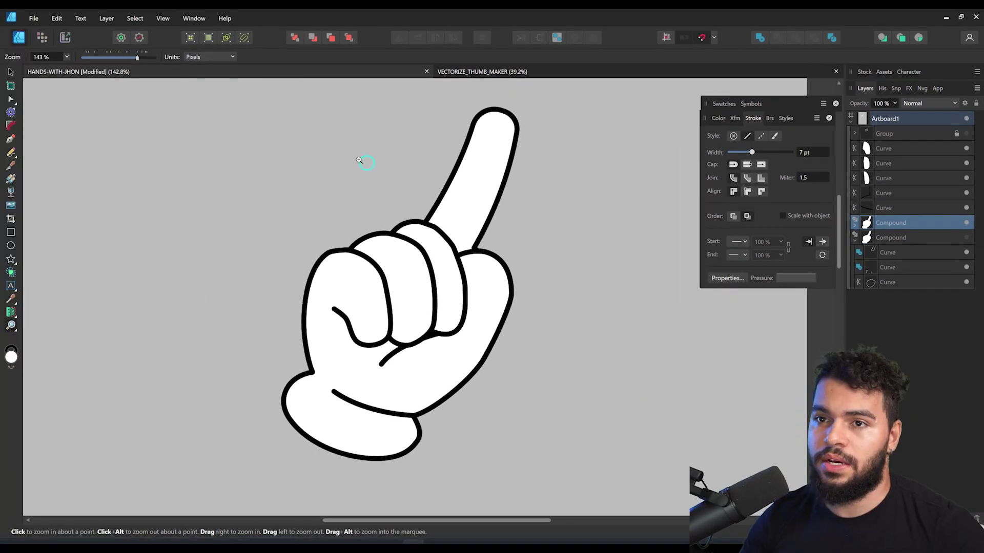
- Convert the duplicated compound shape to curves and display its nodes
key(v)
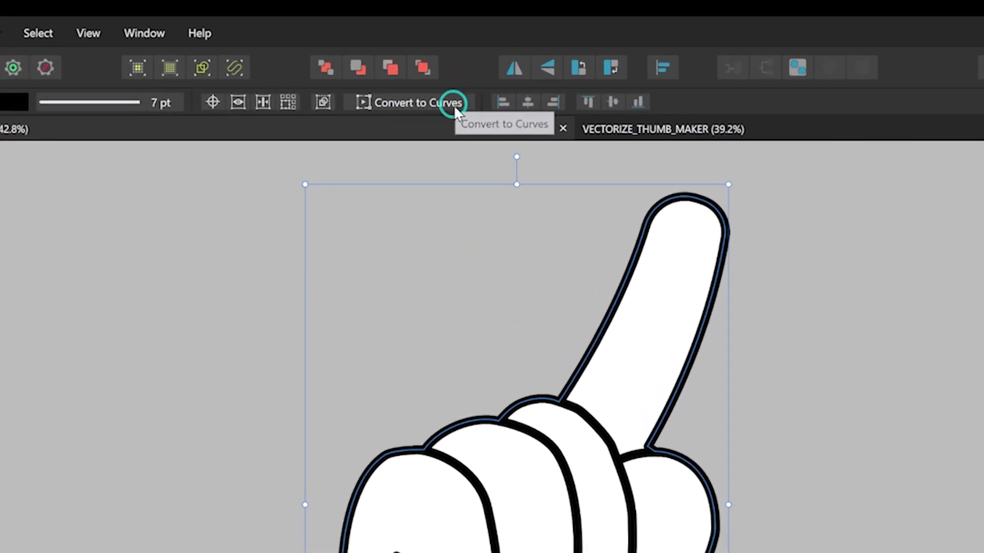
click(453, 104)
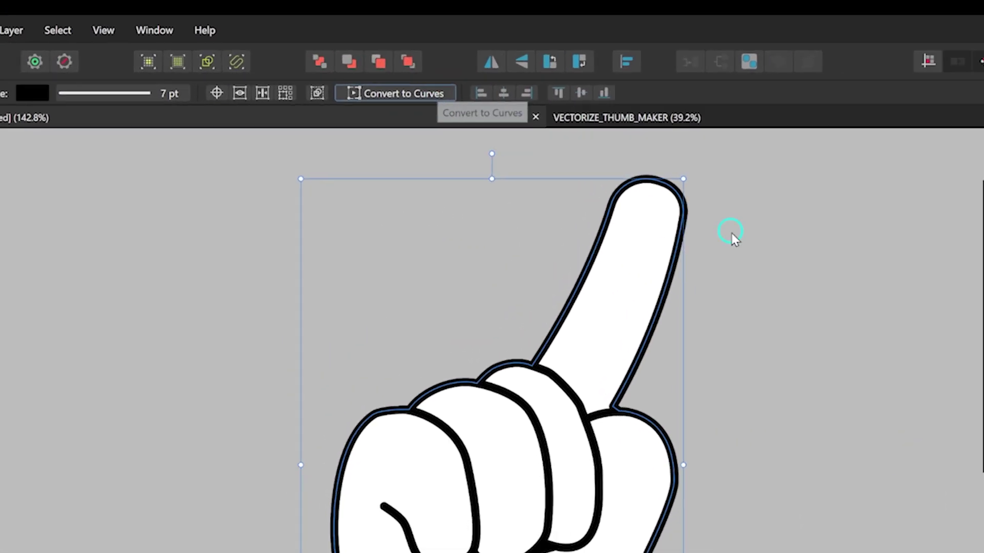
key(z)
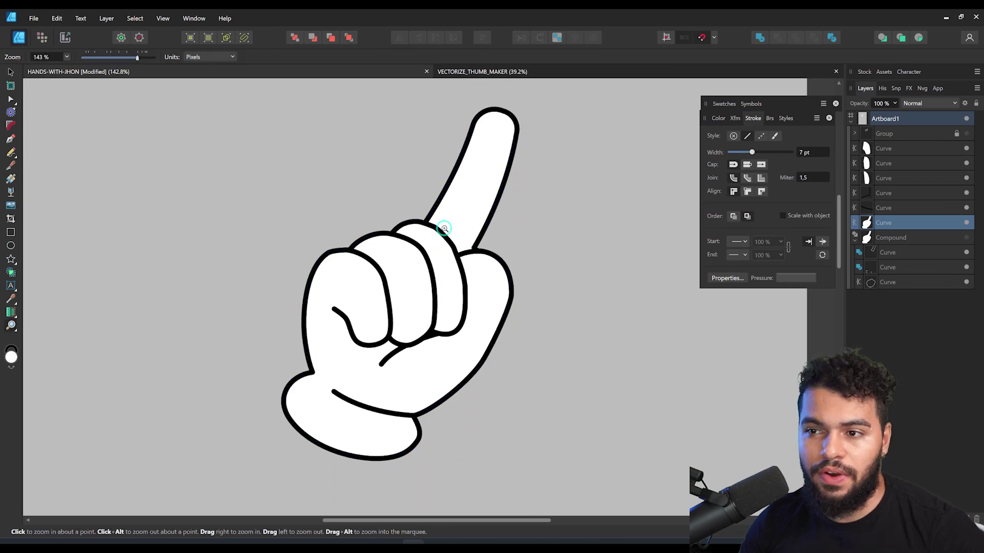
click(444, 228)
key(a)
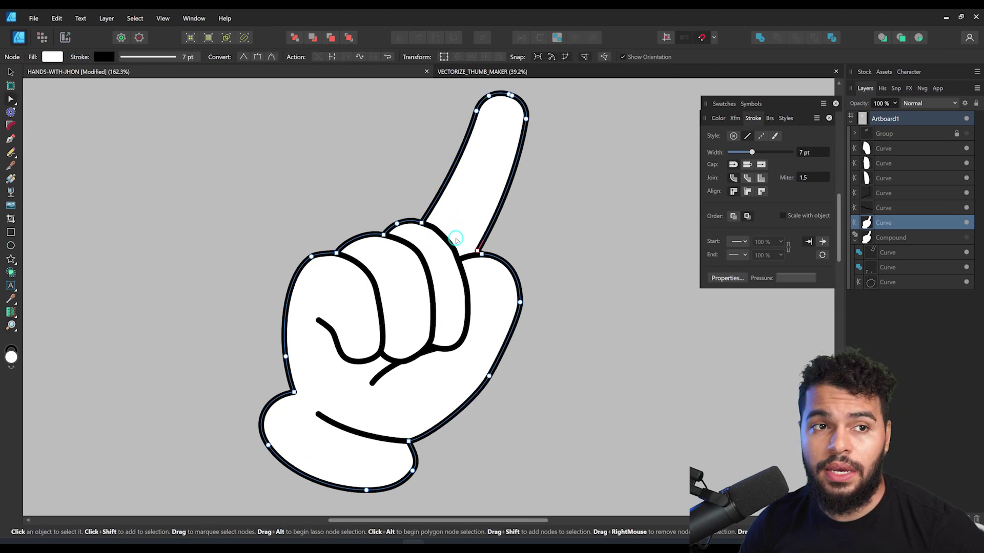
- Select the five finger and crease curves and nest them inside the merged hand curve
click(887, 149)
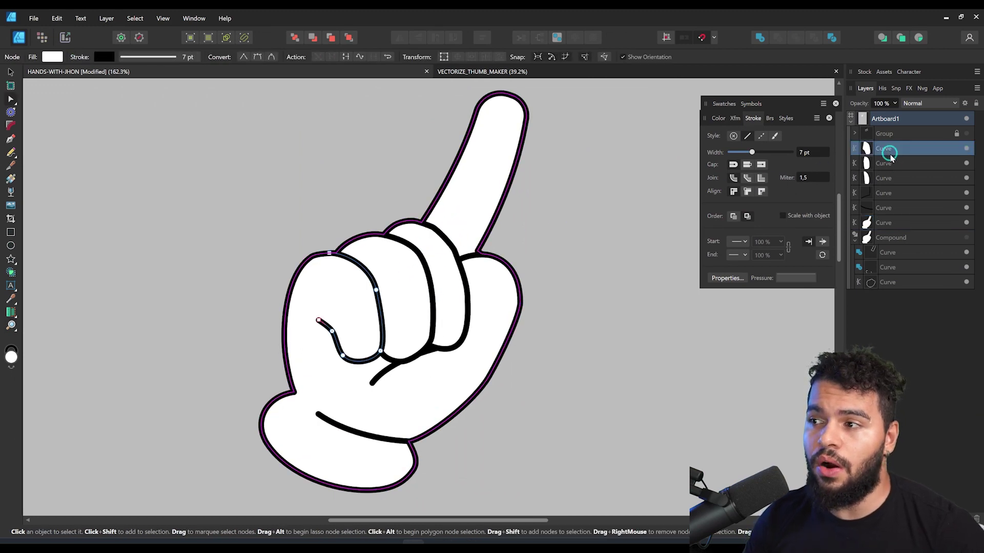
shift+click(879, 208)
key(v)
drag(426, 315, 393, 293)
key(ctrl+z)
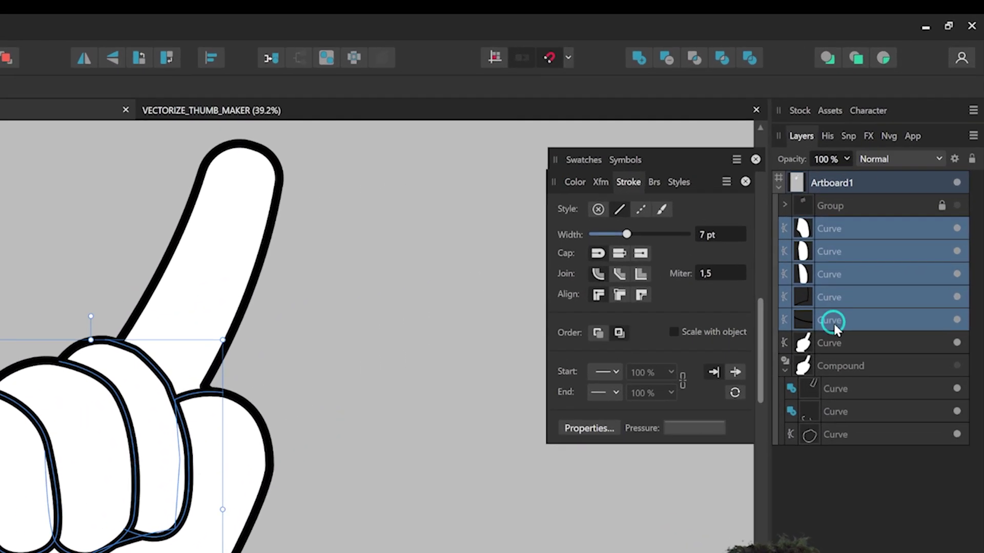
drag(886, 209, 888, 224)
drag(837, 346, 830, 340)
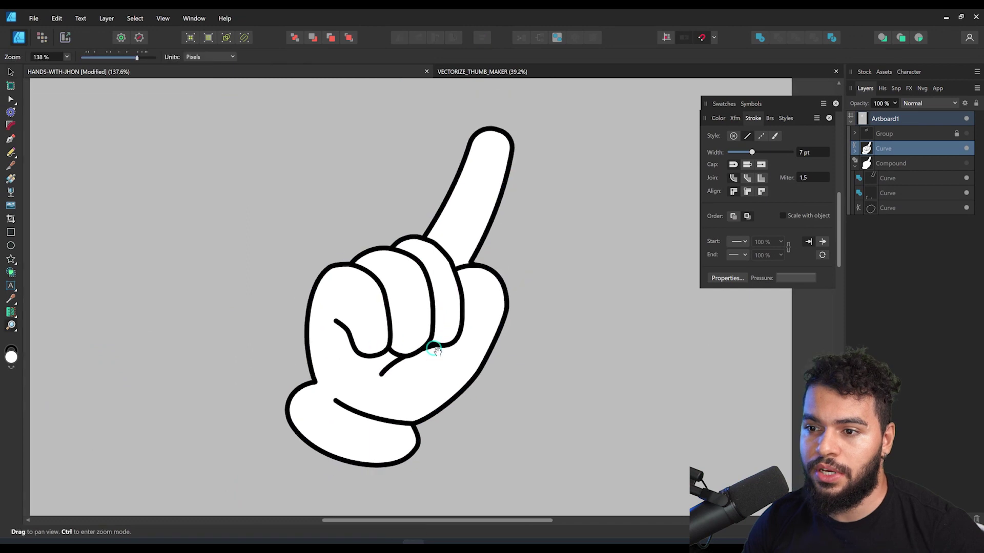
- Set the merged hand curve's stroke width to 14,7 pt and align the stroke to the outside
drag(435, 350, 464, 328)
key(ctrl+z)
drag(397, 277, 442, 260)
drag(476, 287, 488, 269)
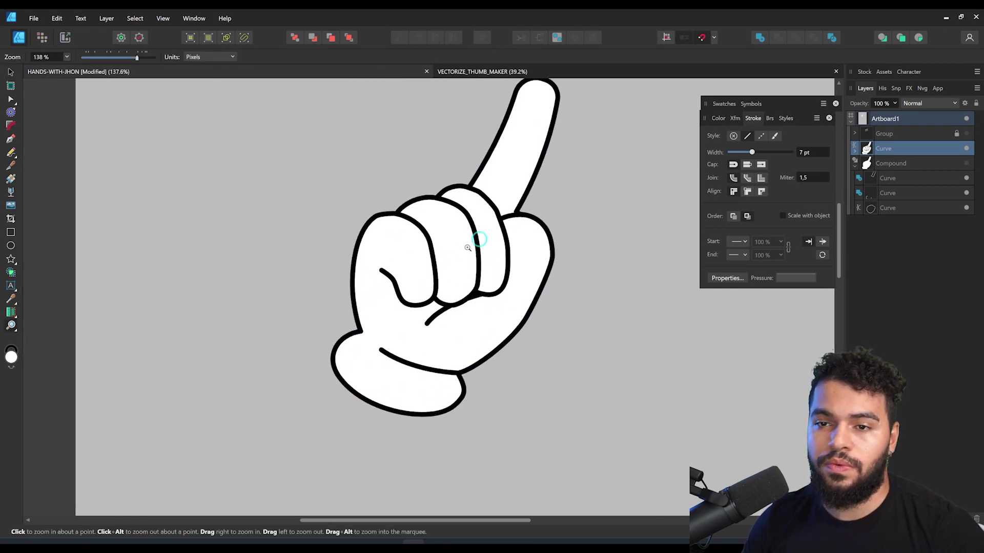
key(ctrl)
drag(492, 273, 471, 300)
click(751, 154)
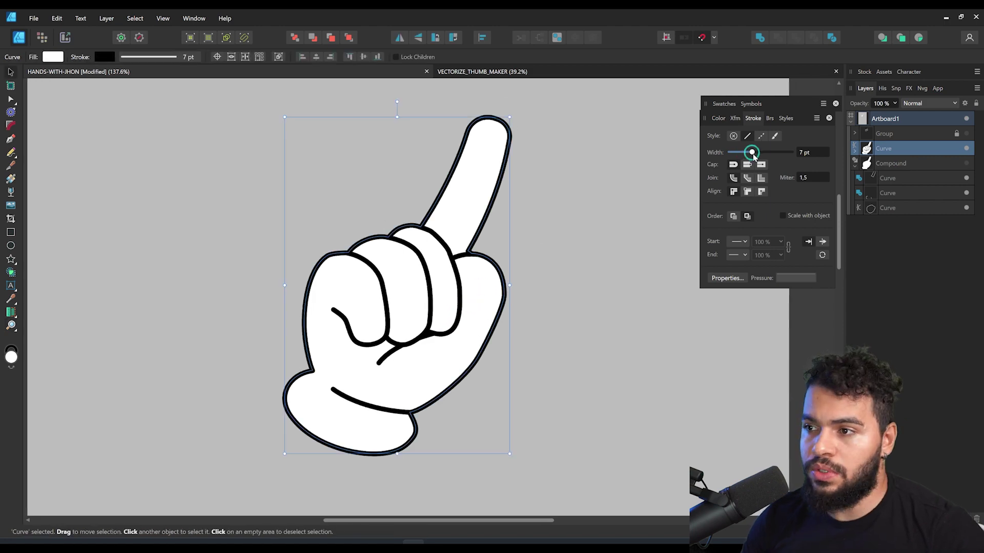
drag(754, 154, 759, 156)
click(763, 192)
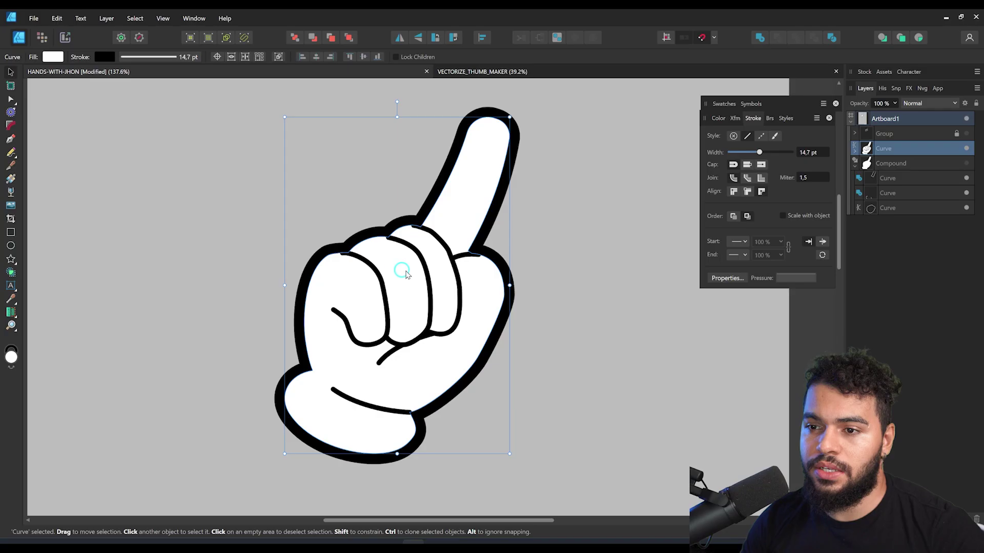
- Select the five nested finger and crease curves and set their stroke width to 11,4 pt
double_click(383, 284)
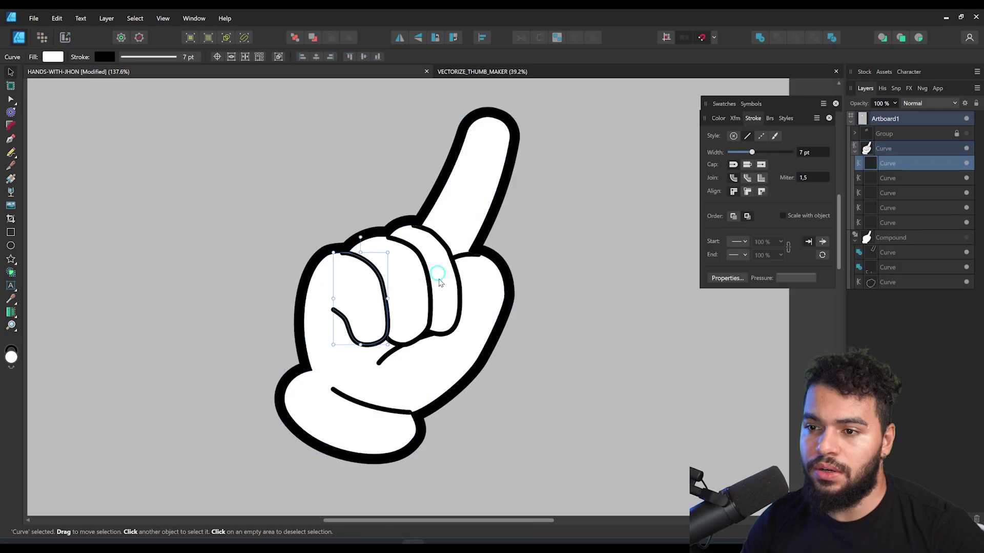
shift+click(455, 282)
shift+click(398, 352)
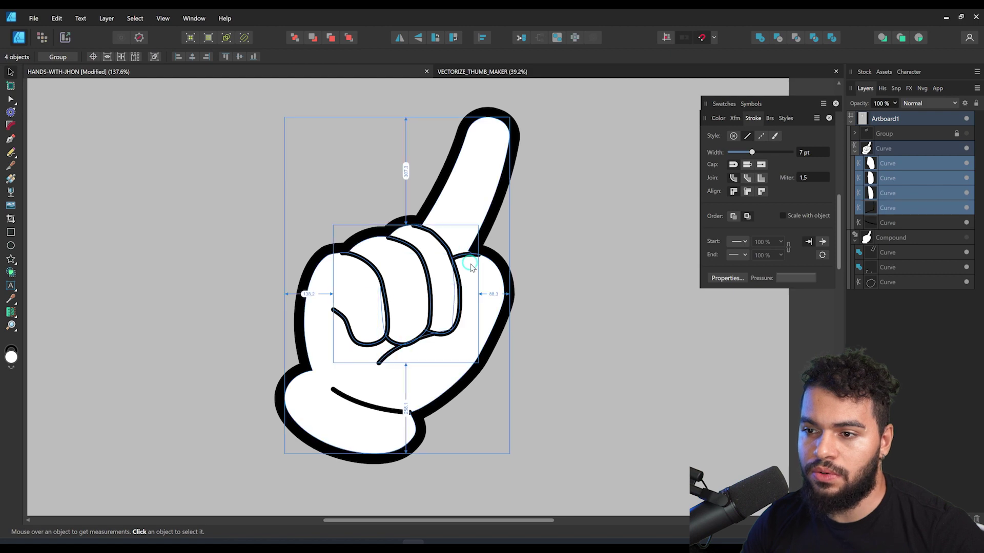
shift+click(387, 405)
scroll(415, 353, up, 1)
drag(751, 154, 756, 154)
- Inspect the thickened finger lines and the outer outline where the strokes meet
click(441, 233)
scroll(441, 236, up, 1)
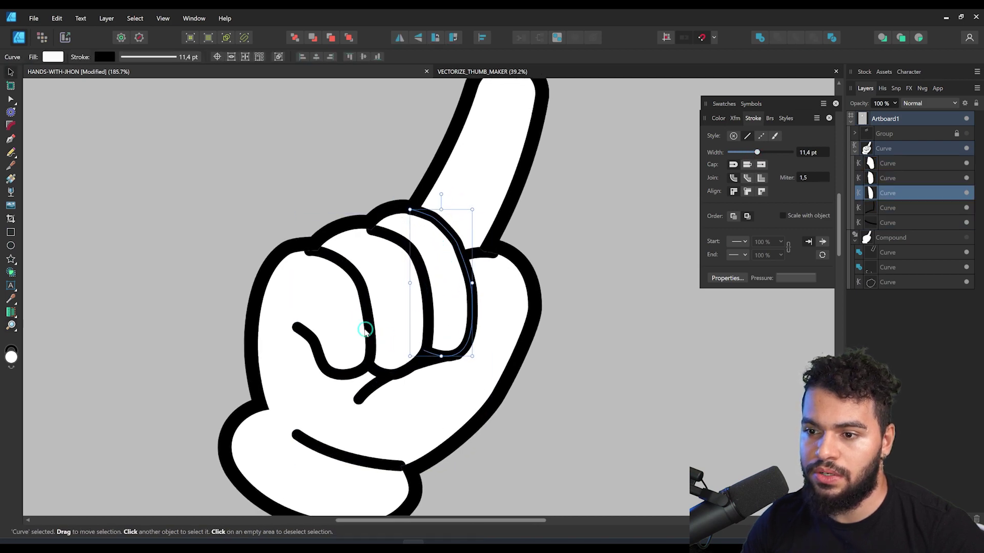
click(348, 274)
click(379, 233)
key(ctrl+space)
drag(525, 261, 496, 293)
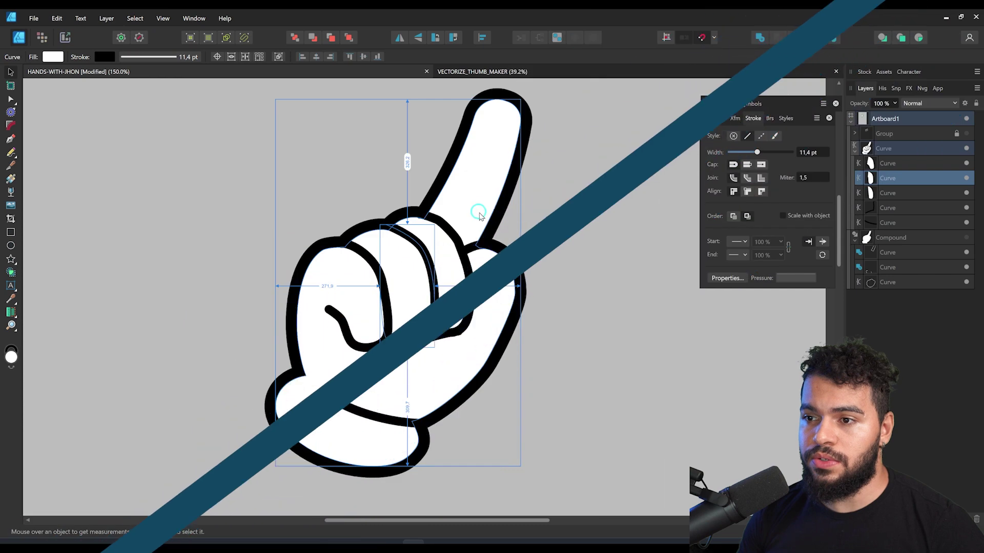
drag(516, 250, 474, 265)
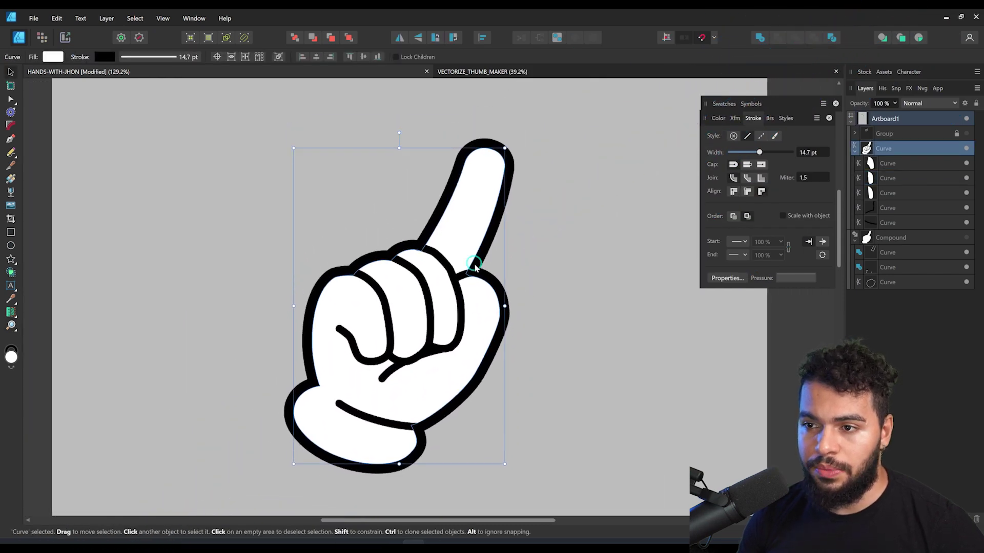
key(z)
scroll(464, 210, up, 1)
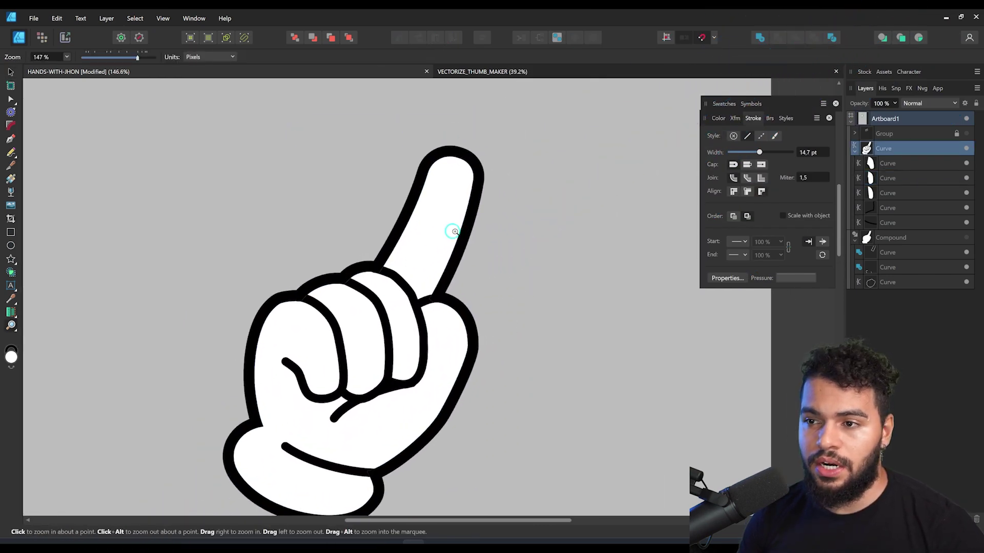
- Set the Pencil fill to light blue (H 190, S 73, L 72) and draw a rounded test shape beside the index finger
key(n)
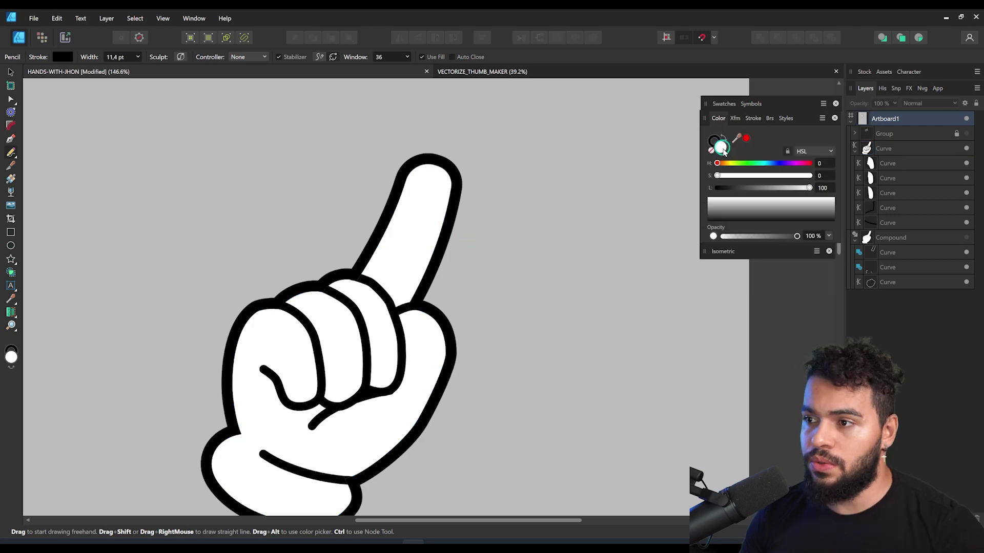
click(784, 176)
scroll(521, 219, up, 1)
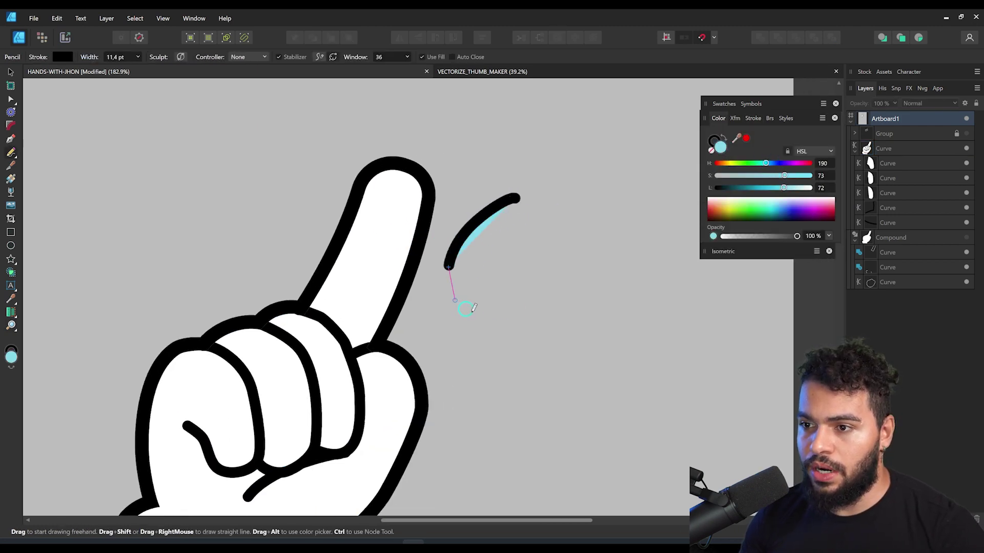
drag(474, 308, 549, 221)
key(z)
click(514, 226)
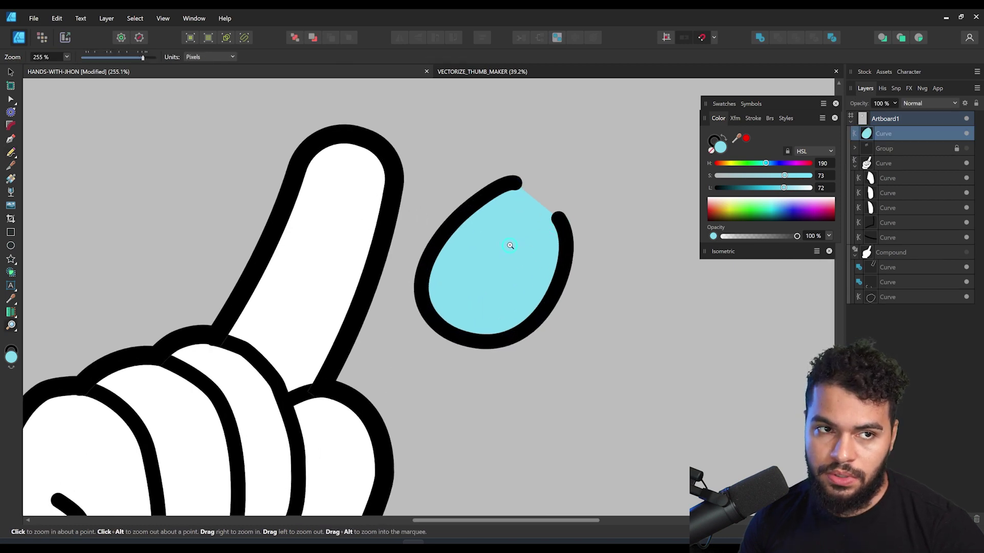
- Remove the blue test shape's stroke and delete the shape beside the index finger
click(710, 139)
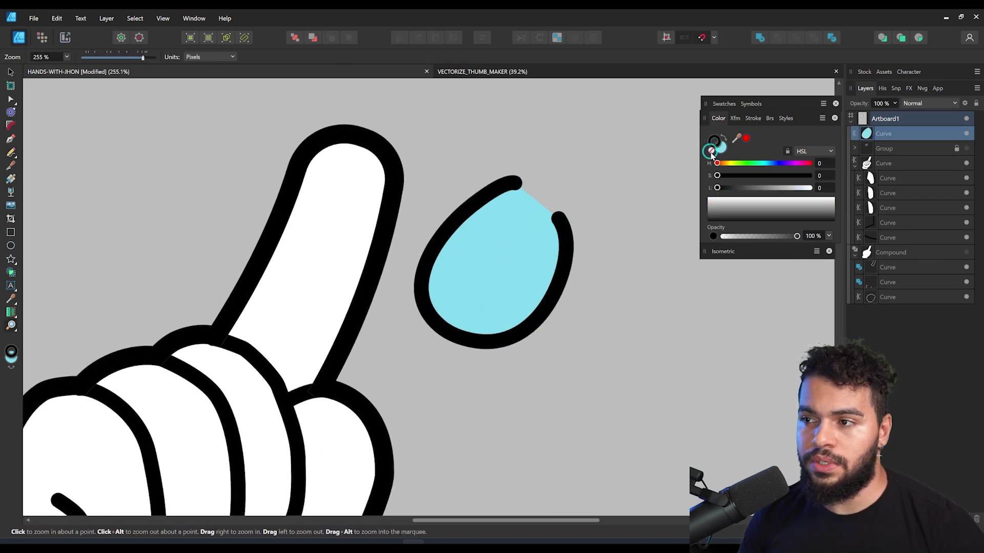
click(711, 151)
scroll(469, 293, left, 5)
key(n)
mouse_move(430, 157)
mouse_down()
mouse_move(418, 242)
mouse_move(456, 166)
mouse_move(447, 160)
mouse_up()
key(Delete)
key(v)
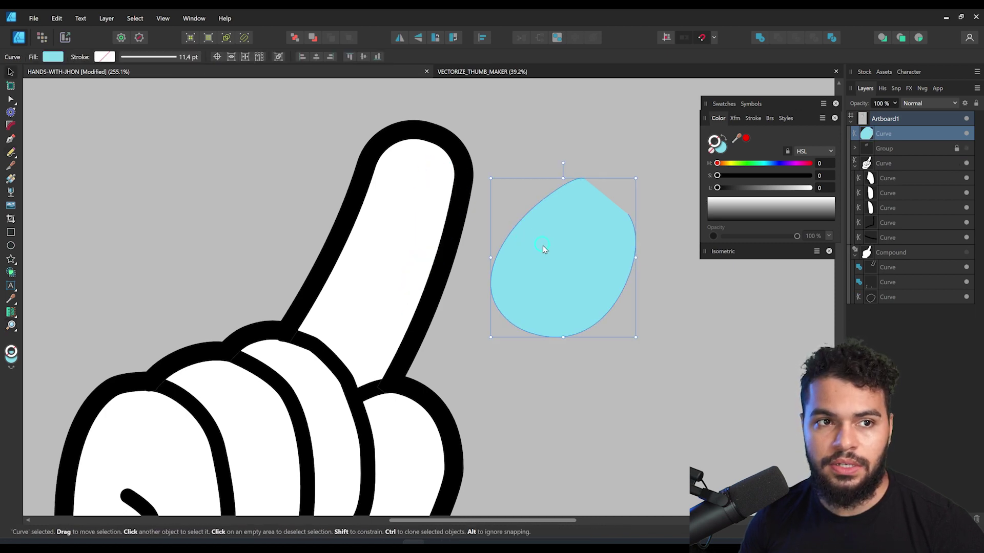
key(Delete)
mouse_move(516, 255)
mouse_down()
mouse_move(443, 292)
mouse_move(489, 274)
mouse_up()
- Draw a light blue freehand shadow along the index finger's outer edge, inserted inside the merged hand curve
click(490, 231)
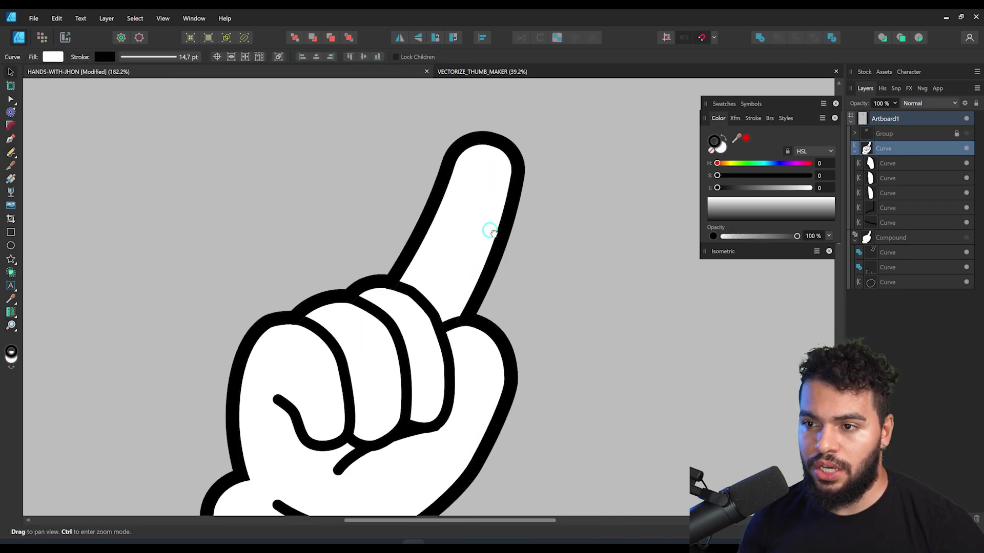
drag(488, 230, 496, 214)
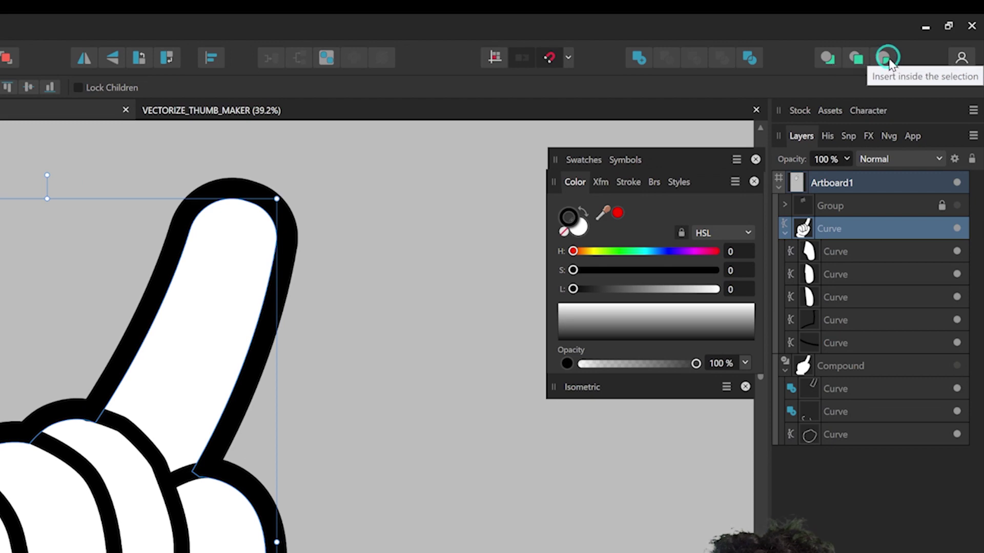
click(888, 58)
key(n)
mouse_move(242, 317)
mouse_down()
mouse_move(175, 362)
mouse_move(194, 345)
mouse_up()
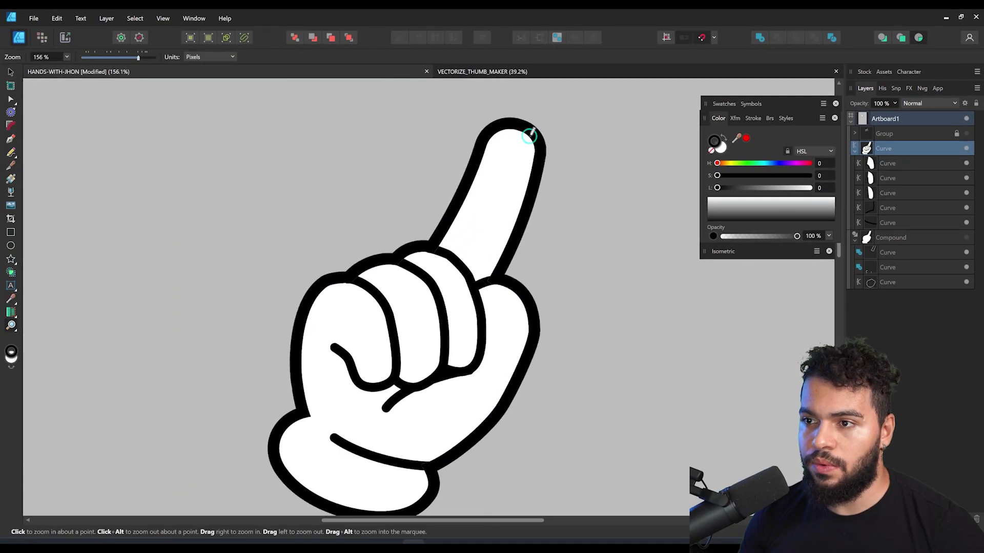
key(n)
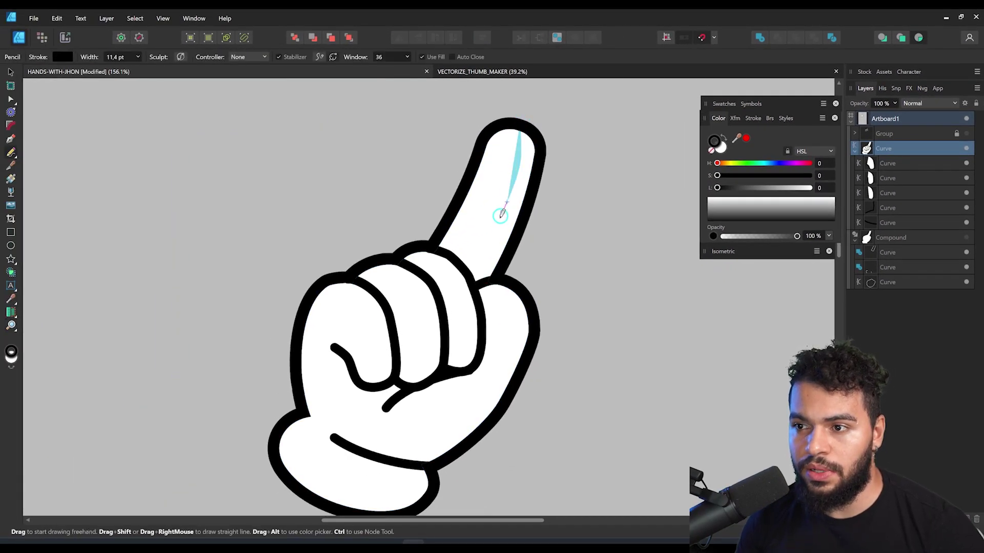
drag(469, 284, 536, 127)
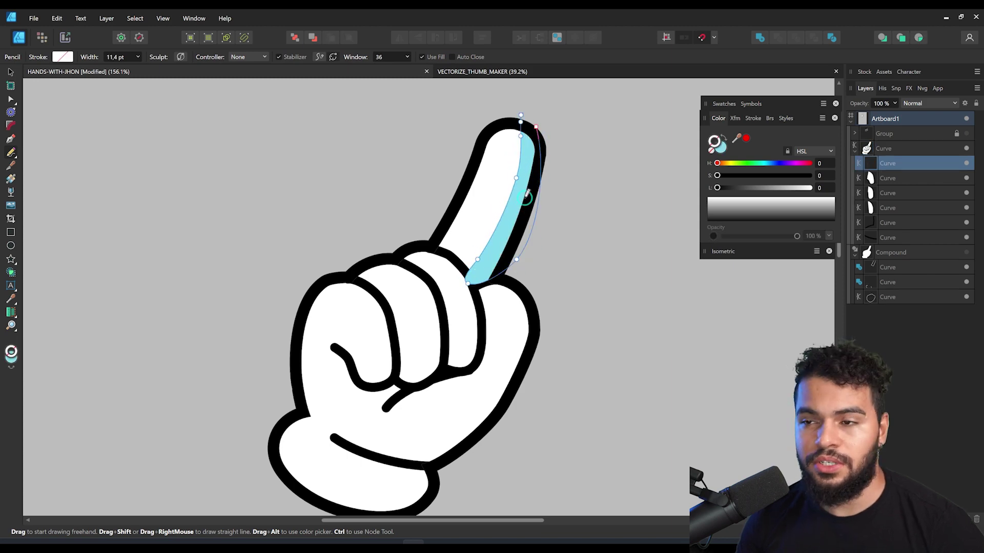
- Move the index finger's shadow behind the three folded-finger curves and the thumb line in the layer order
key(a)
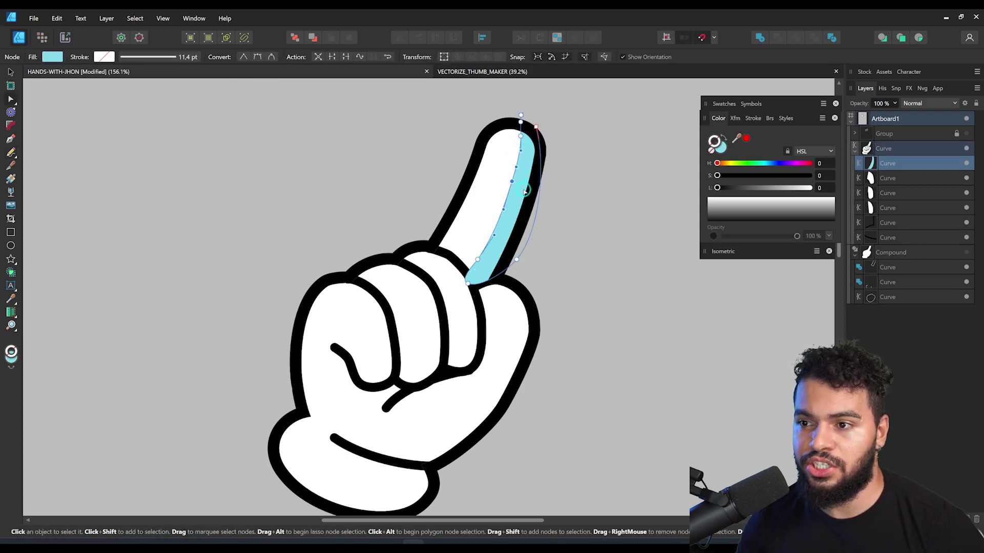
key(v)
key(ctrl+[)
key(ctrl+[)
key(ctrl+[)
key(ctrl+[)
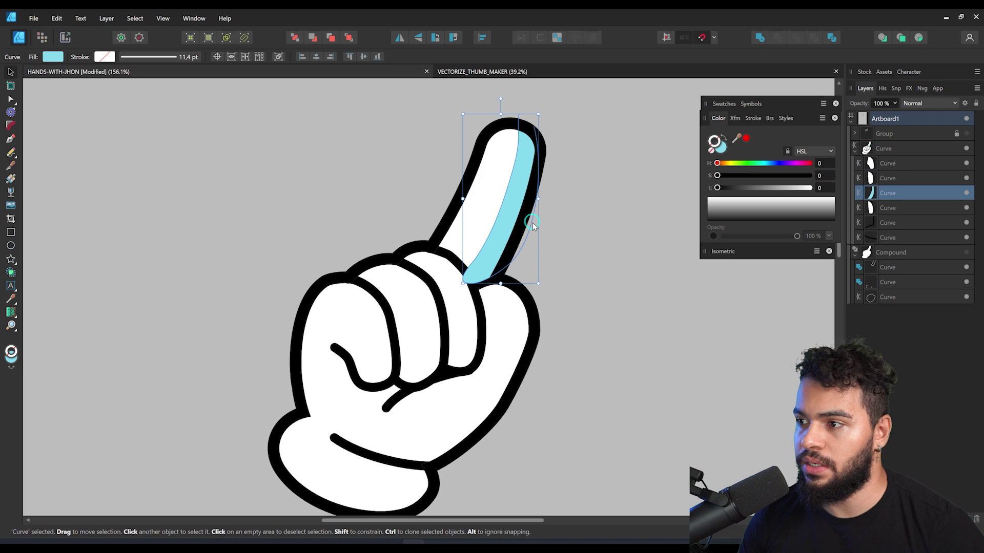
- Draw a light blue freehand shadow along the outer edge of the thumb and palm down to the wrist crease
key(z)
mouse_move(475, 281)
mouse_down()
mouse_move(510, 264)
mouse_move(508, 296)
mouse_move(523, 196)
mouse_up()
key(n)
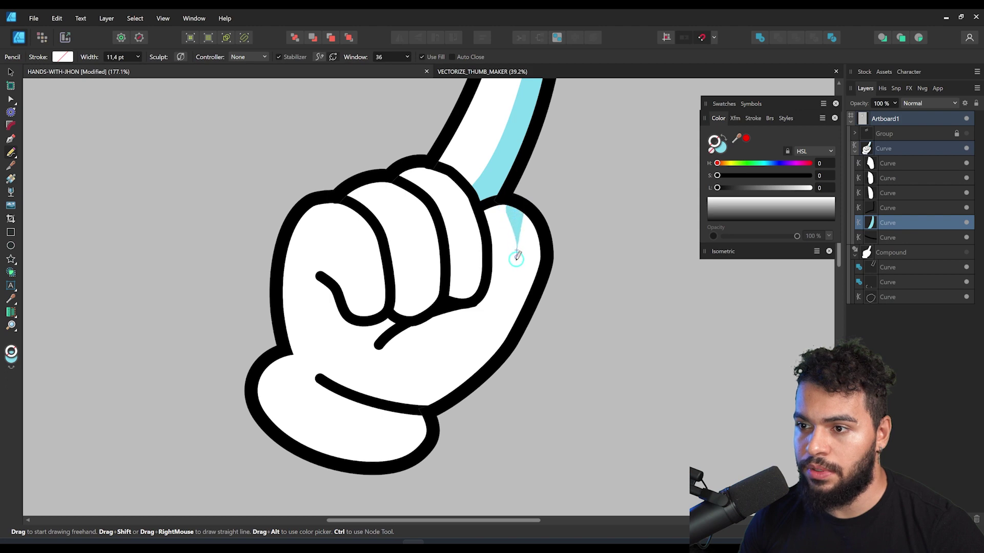
mouse_move(395, 372)
mouse_down()
mouse_move(313, 372)
mouse_move(398, 407)
mouse_move(461, 402)
mouse_move(523, 349)
mouse_move(570, 220)
mouse_move(548, 181)
mouse_up()
key(z)
drag(518, 281, 489, 300)
drag(490, 301, 514, 332)
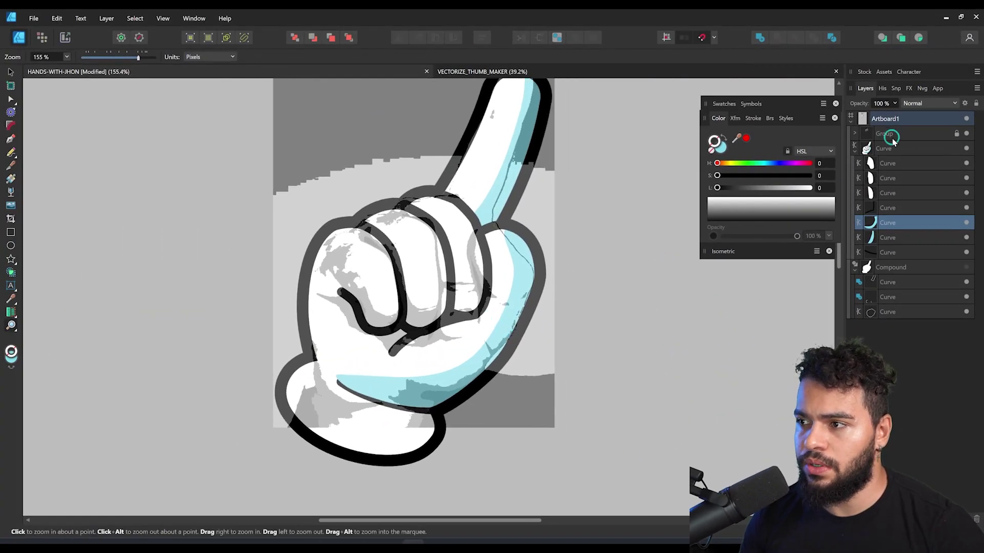
- Show and unlock the black-and-white reference photo group and move it beside the hand drawing
key(ctrl+1)
click(907, 134)
click(957, 135)
drag(435, 346, 616, 341)
key(ctrl+space)
drag(477, 340, 512, 338)
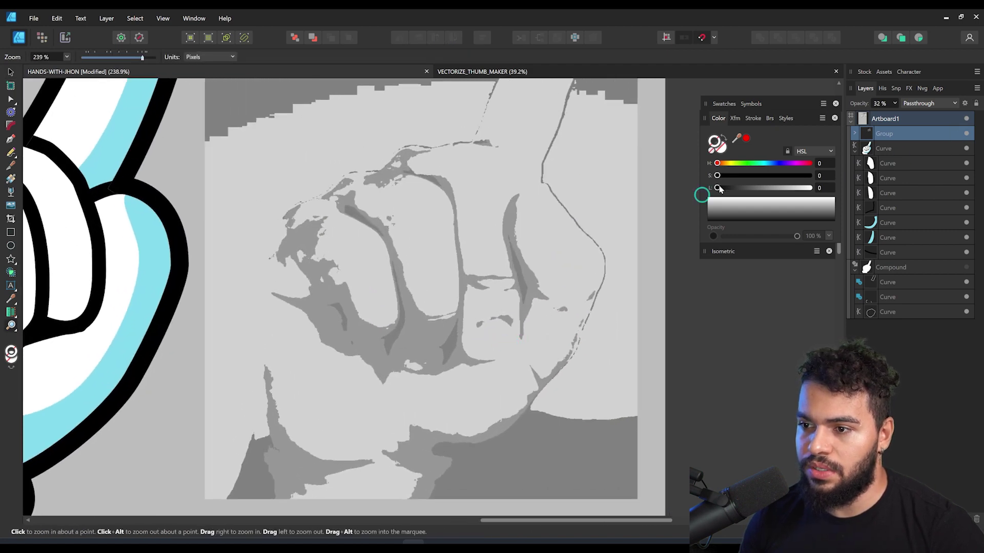
- Set the reference group's opacity to 88 % to study its shading, and hide the group
click(895, 104)
drag(896, 119, 924, 126)
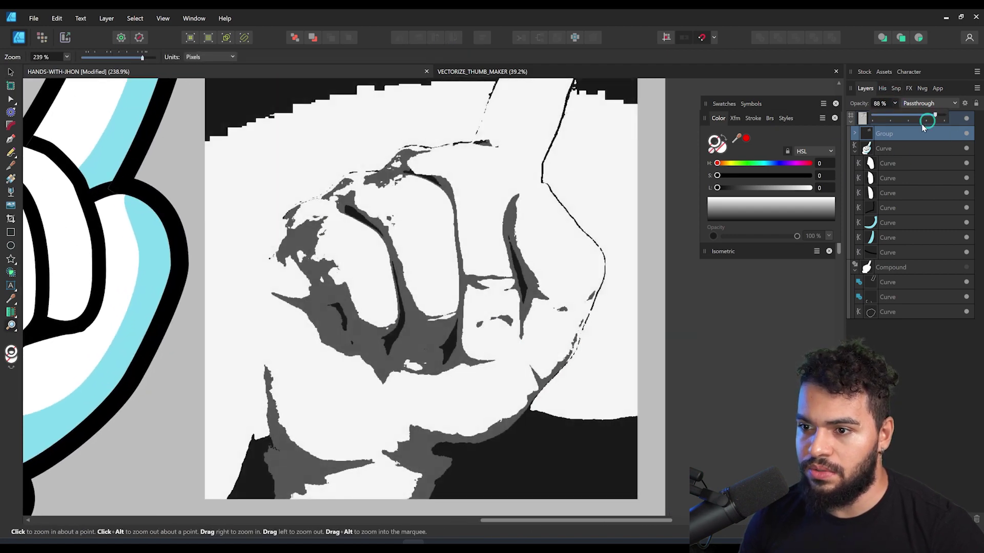
click(854, 133)
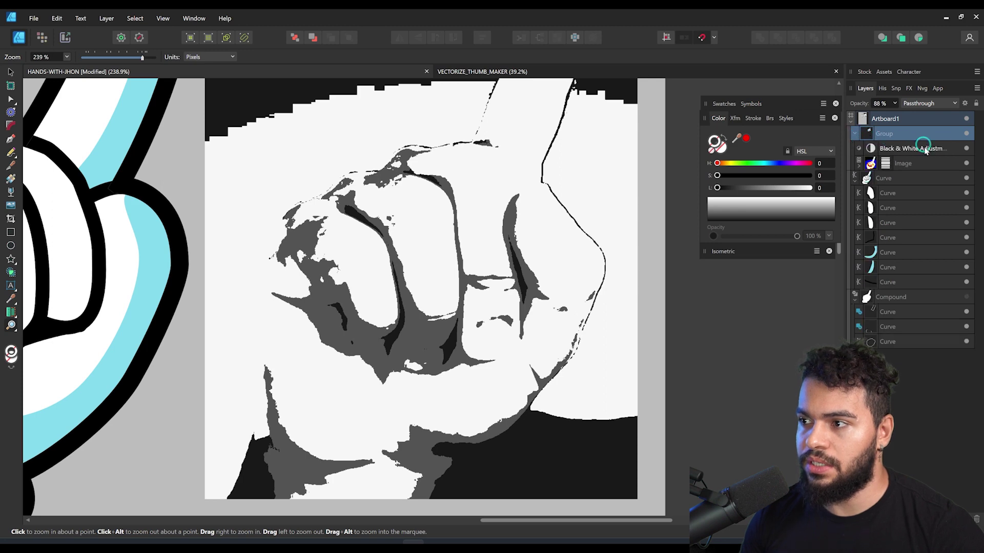
click(966, 134)
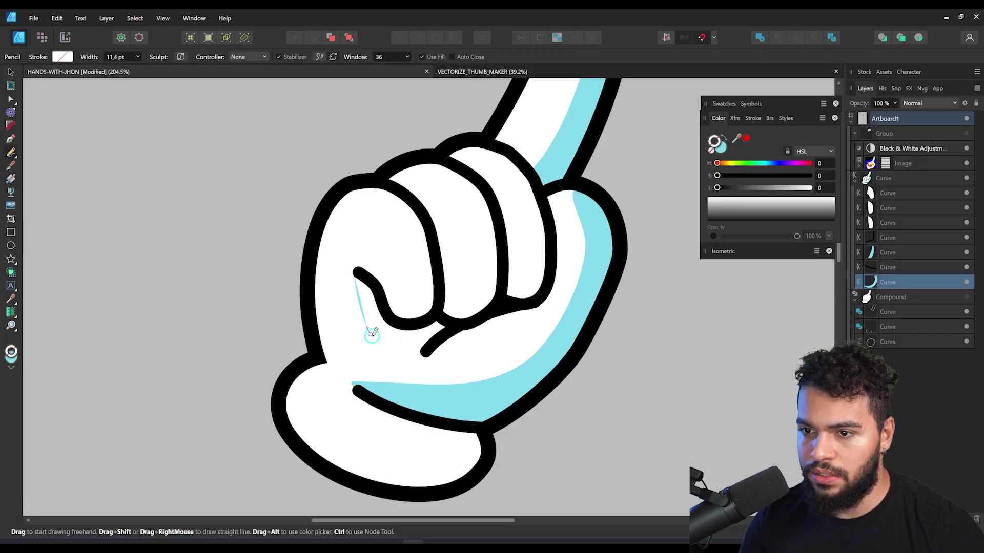
- Draw light blue freehand shadows beneath the curled finger and along the lower edge of the cuff
drag(357, 293, 362, 324)
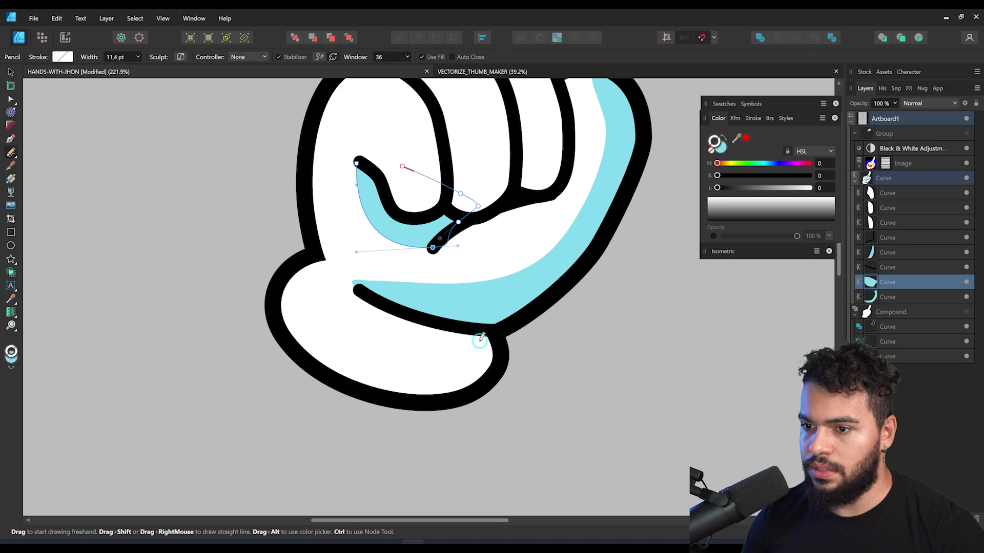
mouse_move(453, 356)
mouse_down()
mouse_move(351, 332)
mouse_move(290, 278)
mouse_up()
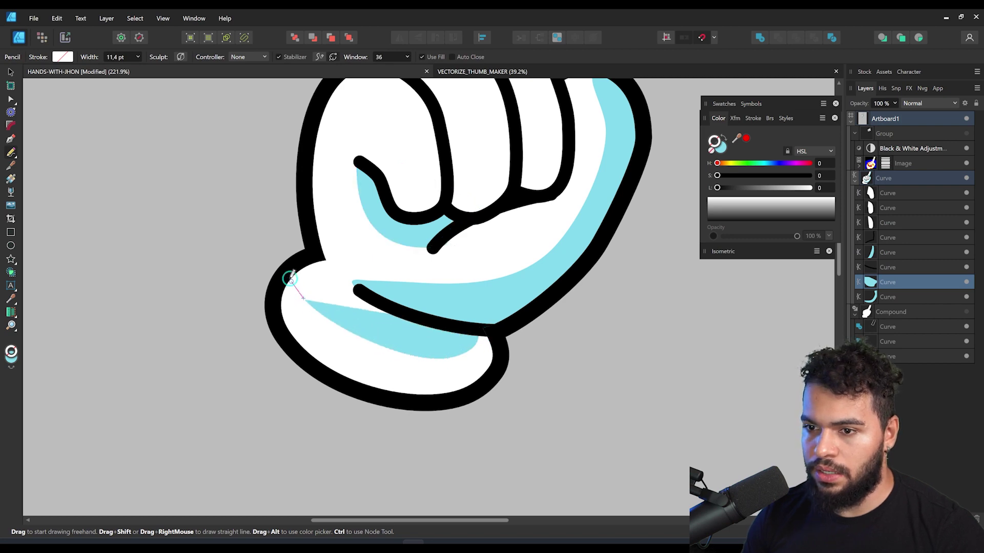
mouse_move(263, 351)
mouse_down()
mouse_move(555, 350)
mouse_move(489, 331)
mouse_up()
drag(482, 335, 430, 343)
mouse_move(503, 336)
mouse_down()
mouse_move(444, 388)
mouse_move(435, 383)
mouse_move(438, 406)
mouse_up()
- Try removing the white fill from the curled finger's curve, and undo the change
key(v)
mouse_move(381, 314)
mouse_down()
mouse_move(422, 295)
mouse_move(356, 279)
mouse_move(451, 305)
mouse_move(518, 272)
mouse_move(411, 301)
mouse_move(549, 277)
mouse_move(503, 306)
mouse_move(511, 295)
mouse_up()
click(417, 280)
key(v)
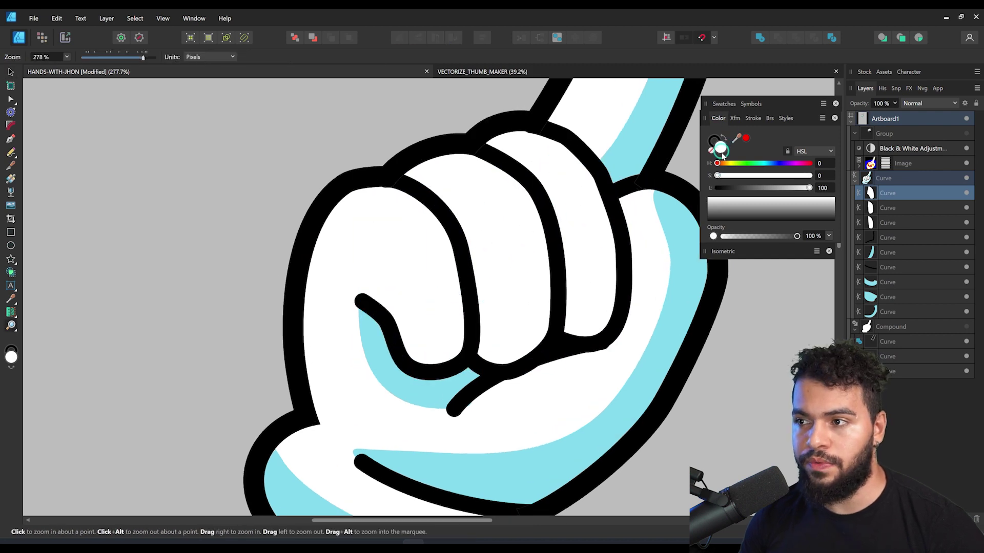
click(711, 151)
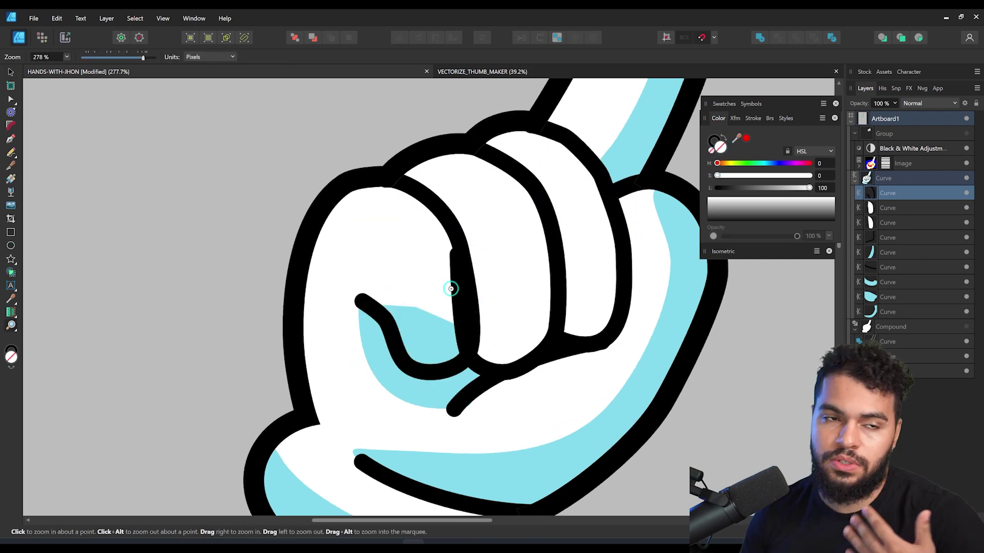
key(ctrl+z)
drag(436, 318, 413, 299)
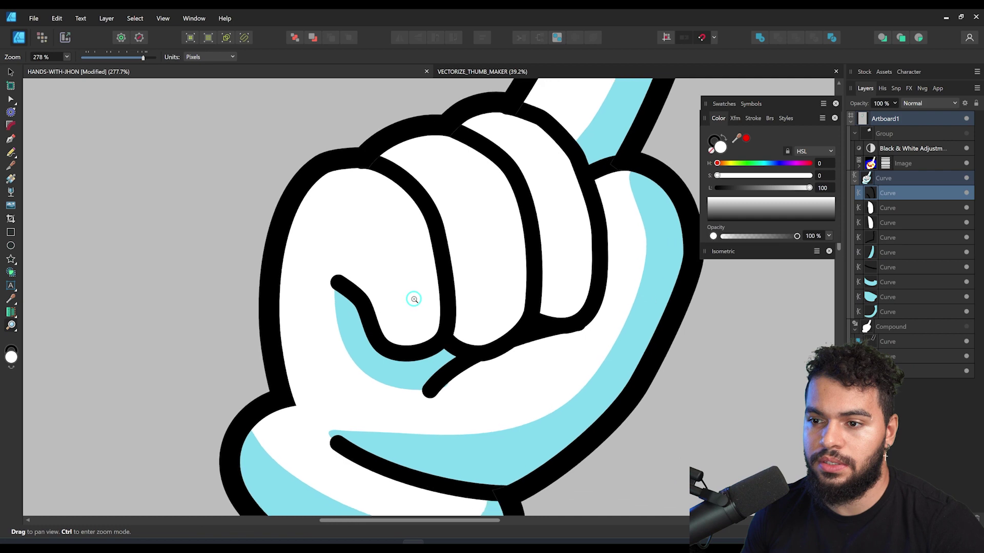
- Draw a light blue freehand shadow nested inside the curled finger's curve and adjust its upper end node
key(n)
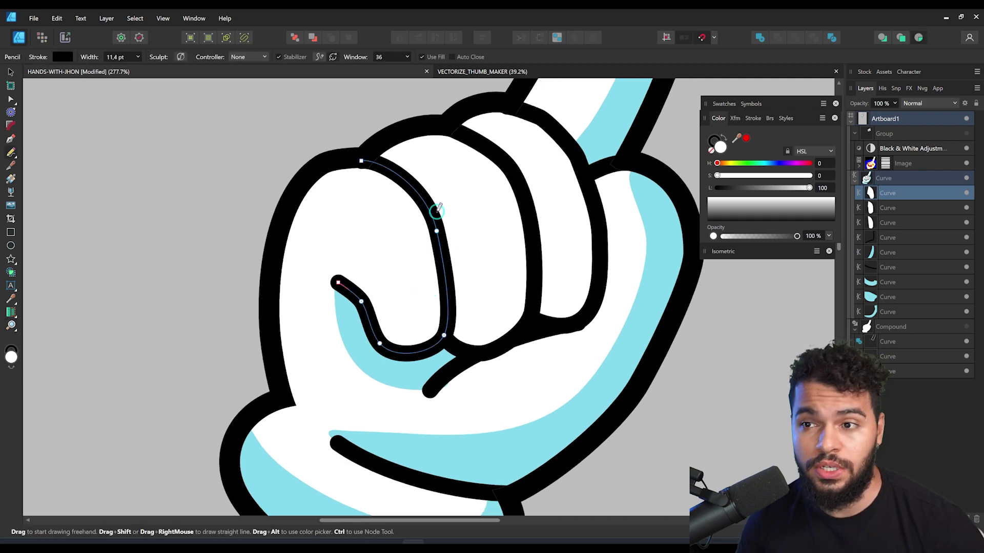
key(v)
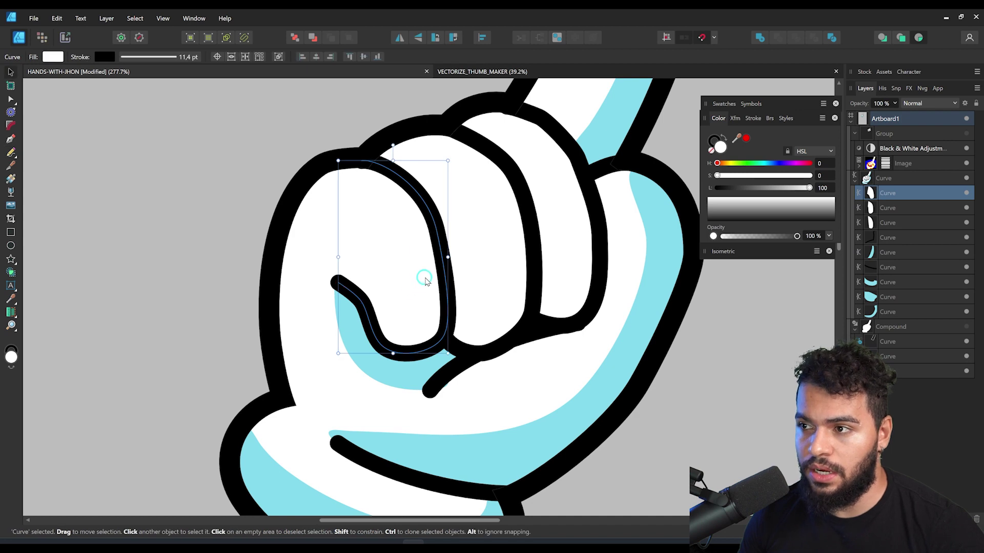
key(n)
key(ctrl+d)
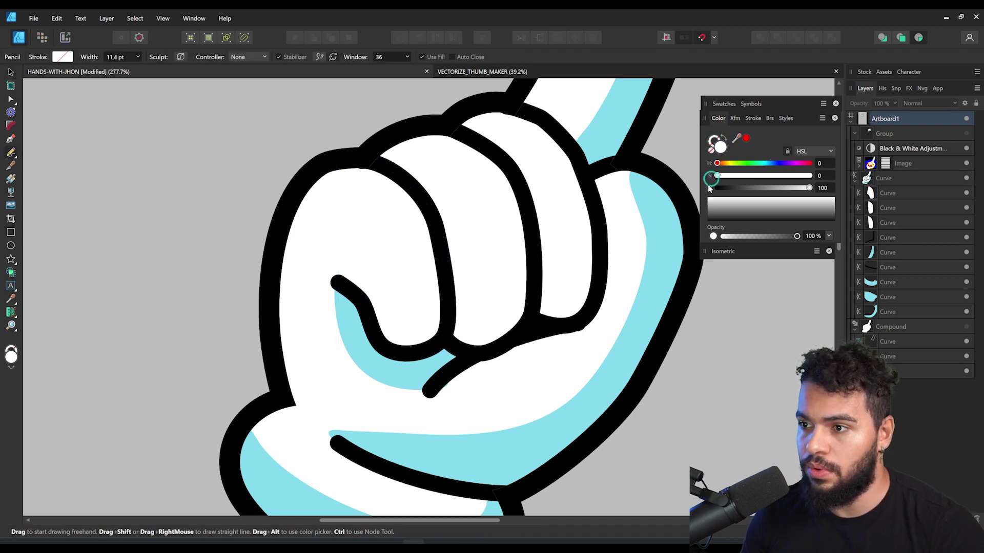
click(746, 147)
key(v)
click(444, 269)
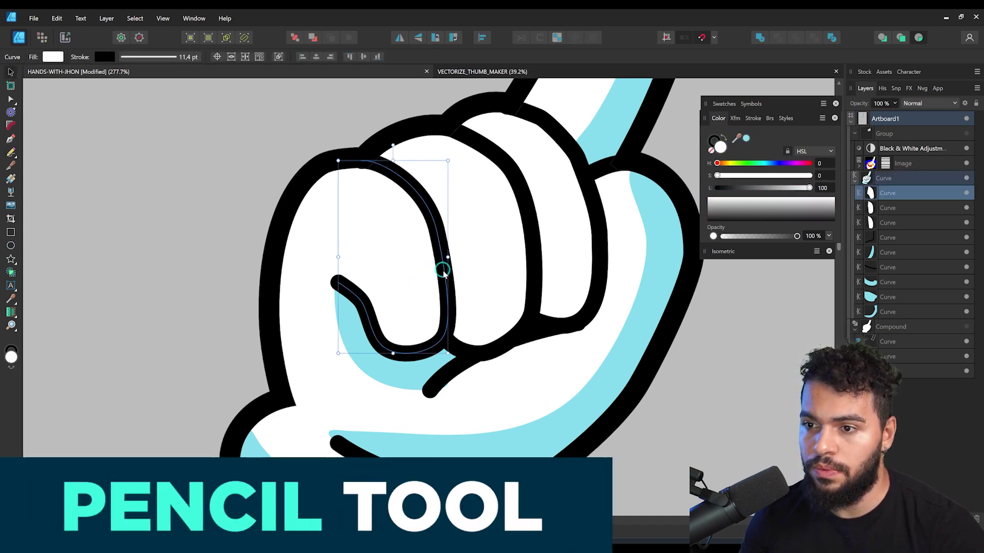
key(n)
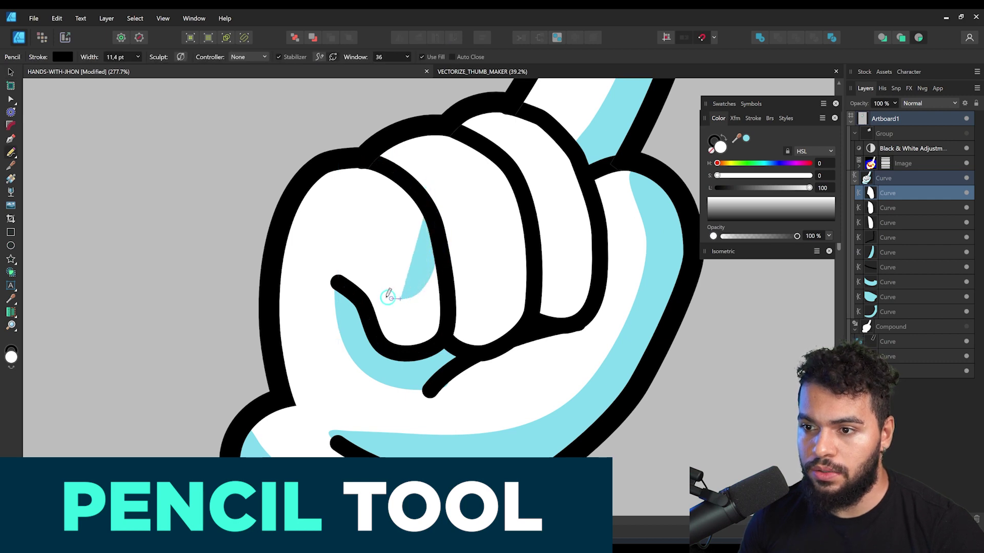
key(ctrl+z)
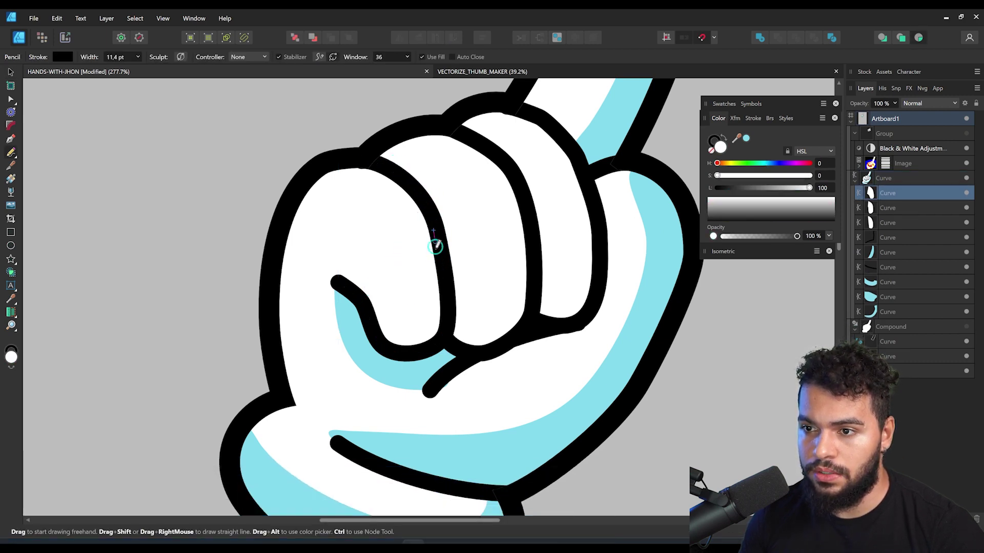
mouse_move(434, 305)
mouse_down()
mouse_move(388, 305)
mouse_move(345, 263)
mouse_move(327, 269)
mouse_move(395, 359)
mouse_move(459, 352)
mouse_move(457, 233)
mouse_up()
key(a)
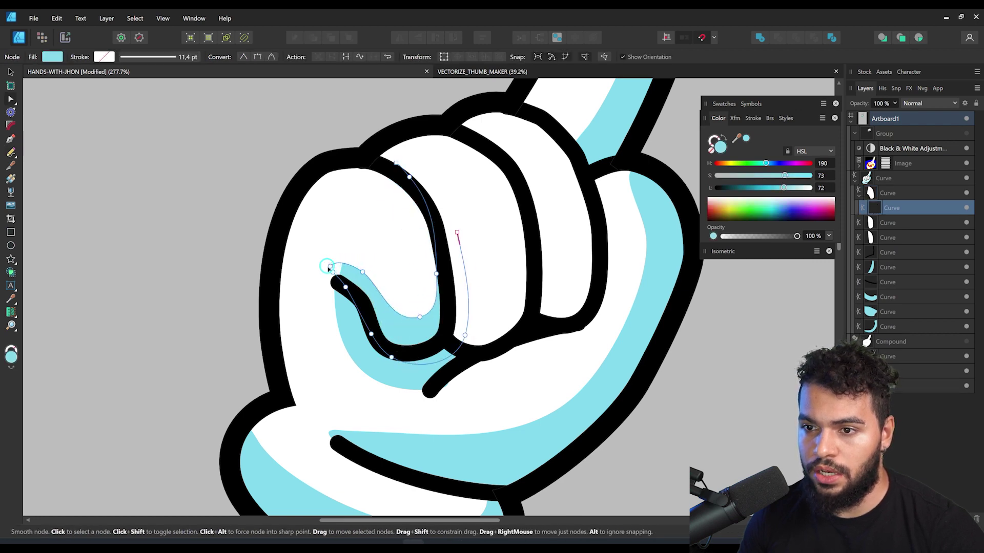
drag(329, 267, 335, 278)
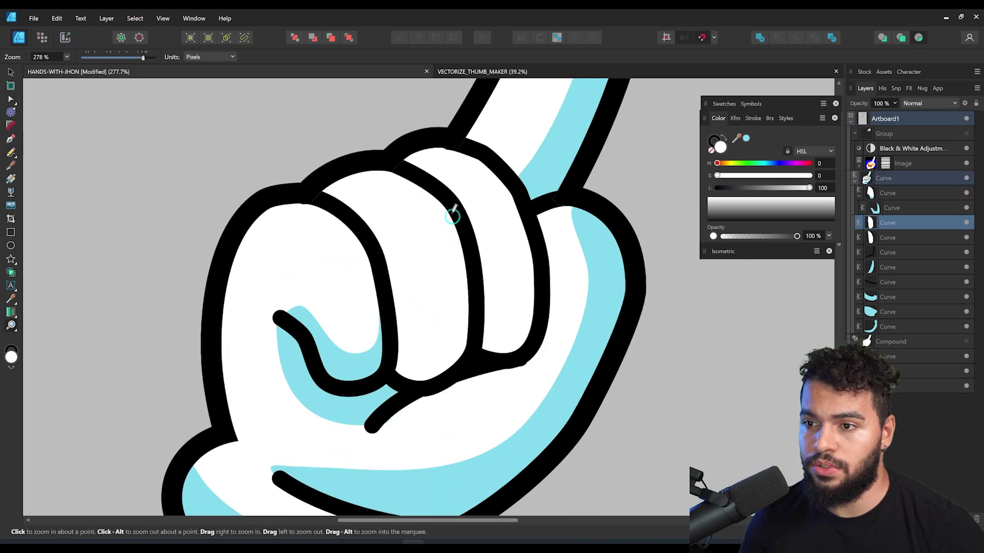
- Draw a light blue freehand shadow inside the second folded finger, remove its extra upper nodes and reshape its inner edge
key(n)
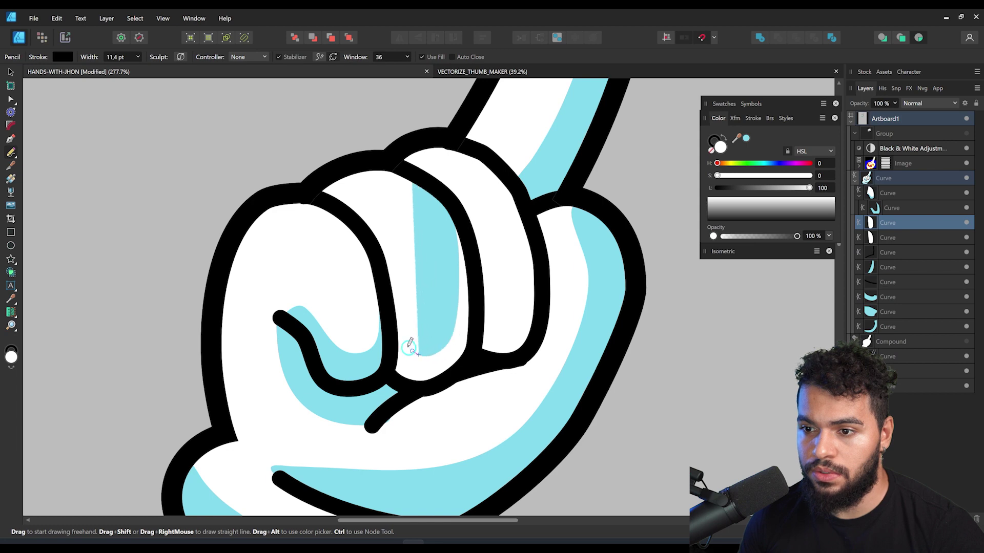
drag(308, 197, 340, 269)
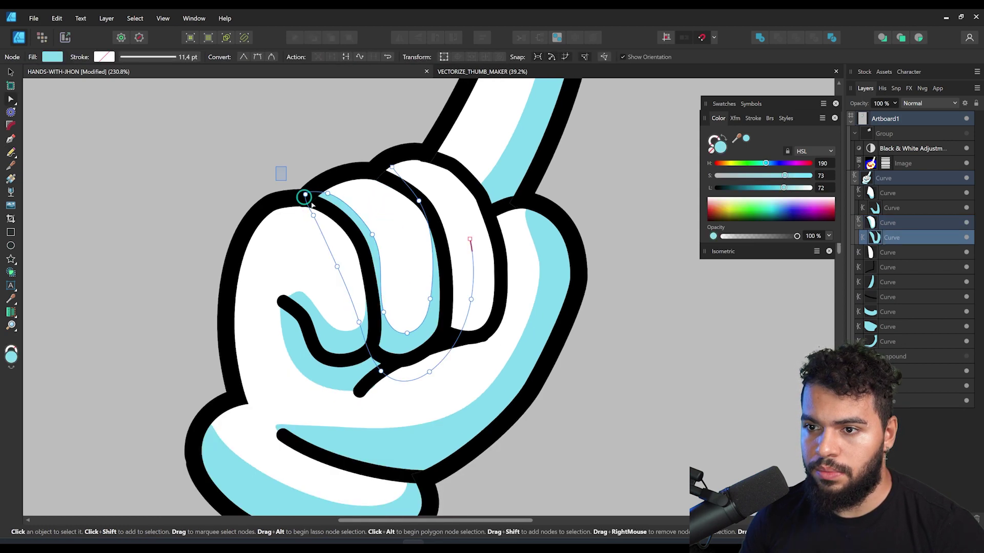
drag(281, 173, 387, 250)
key(z)
key(a)
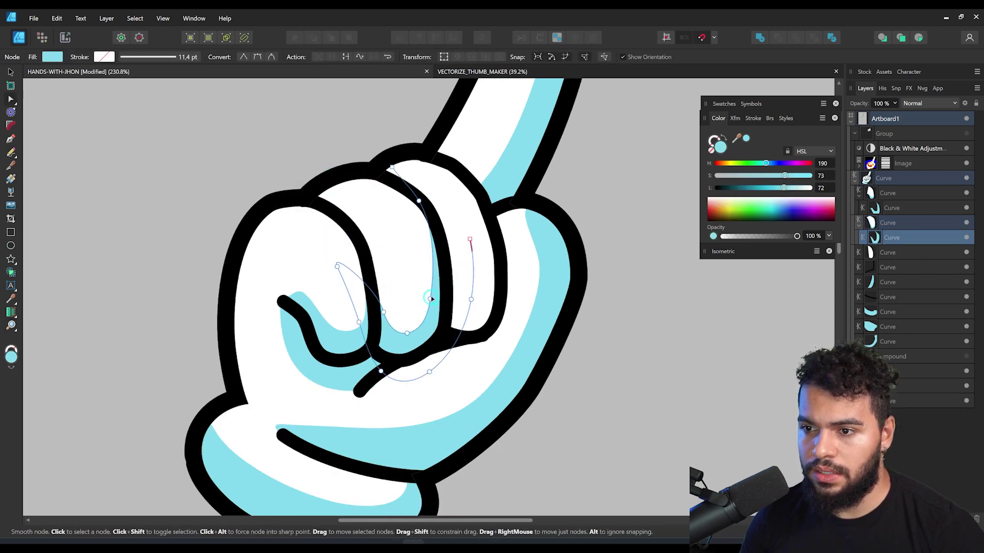
drag(435, 301, 416, 259)
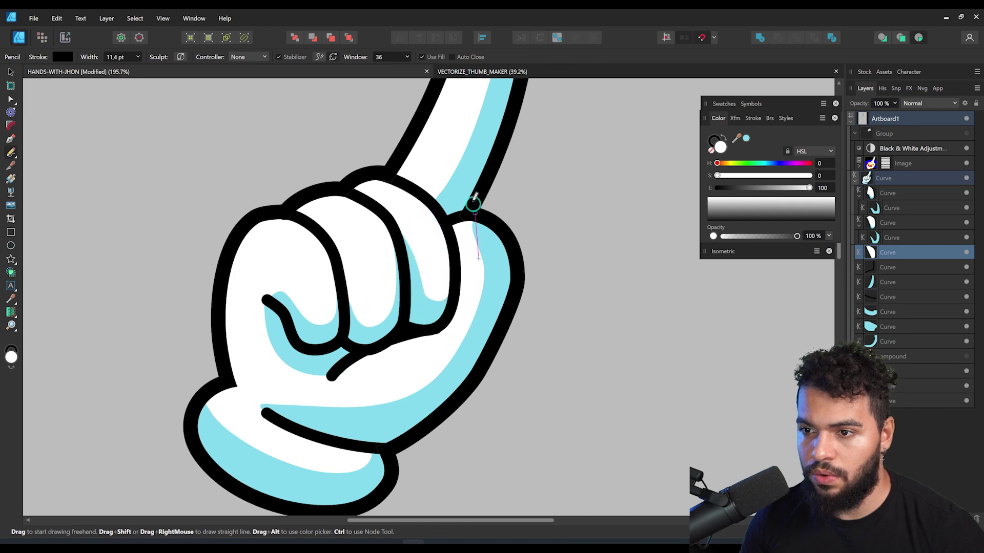
- Draw a light blue freehand shadow inside the third folded finger and refine its nodes
drag(474, 203, 472, 209)
key(a)
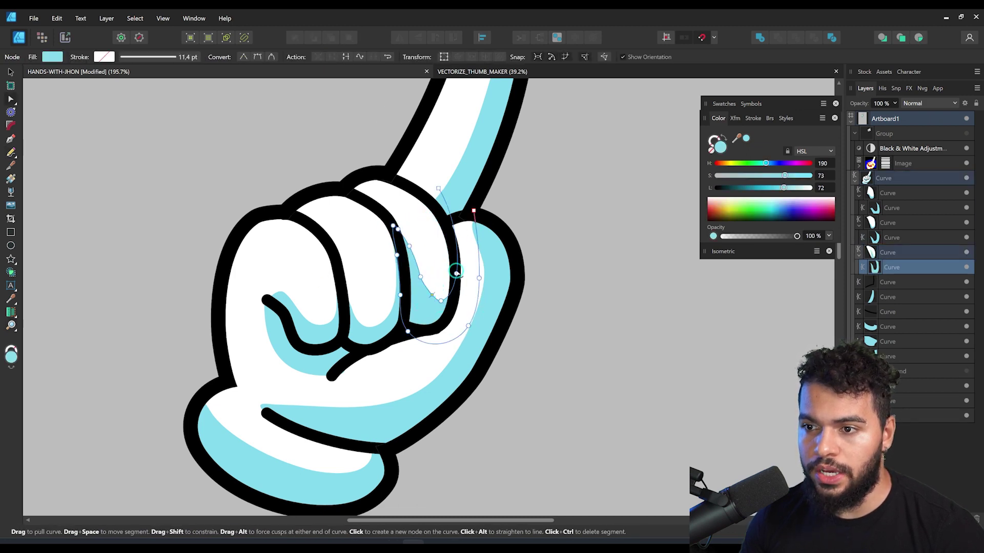
scroll(456, 273, down, 1)
mouse_move(439, 301)
mouse_down()
mouse_move(430, 302)
mouse_move(440, 325)
mouse_move(444, 294)
mouse_up()
scroll(430, 254, down, 2)
scroll(446, 256, down, 2)
drag(446, 244, 438, 264)
scroll(473, 229, down, 1)
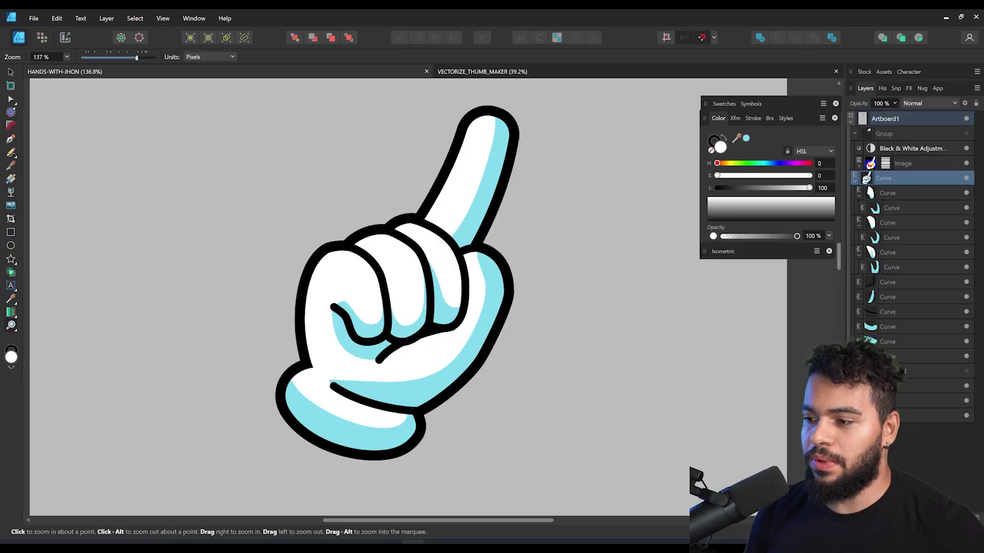
- Add a solid white Outline layer effect to the whole hand, aligned outside with a radius of about 19.4 px
click(912, 518)
drag(536, 132, 680, 106)
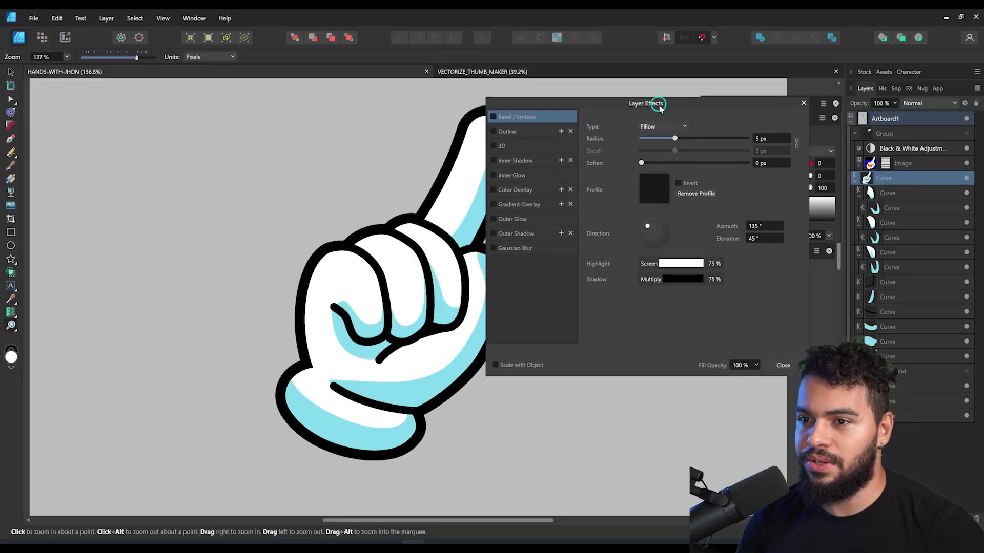
drag(570, 111, 635, 122)
click(590, 141)
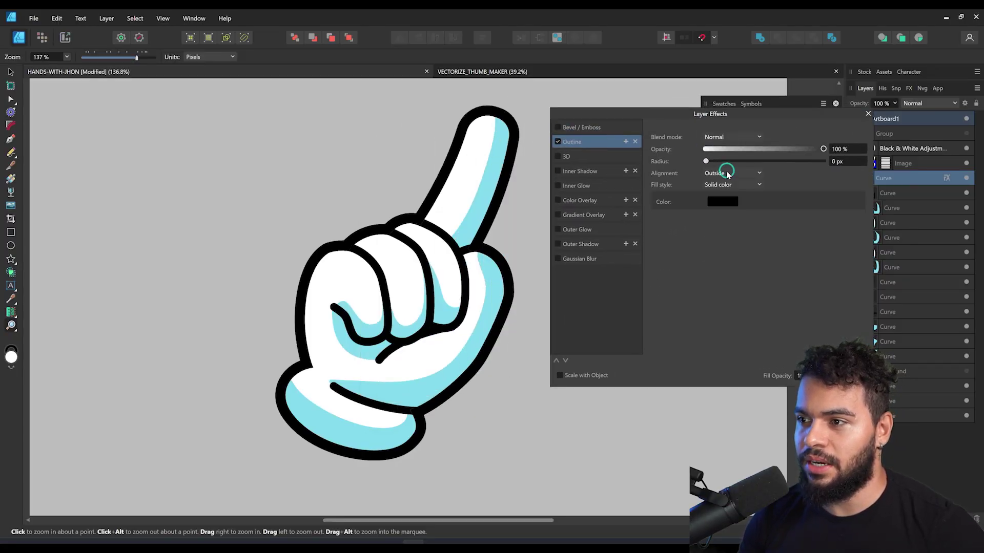
drag(748, 162, 769, 161)
click(723, 201)
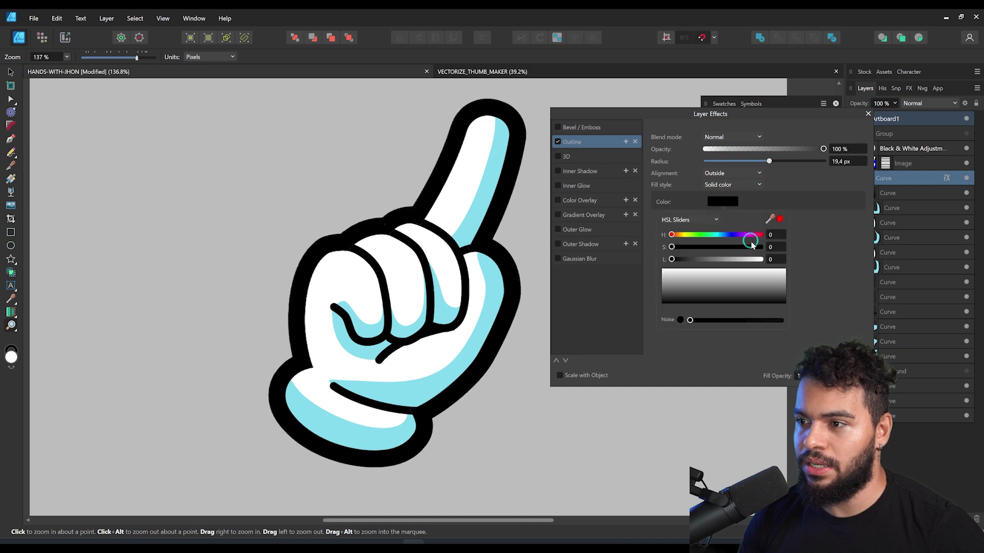
drag(740, 260, 802, 252)
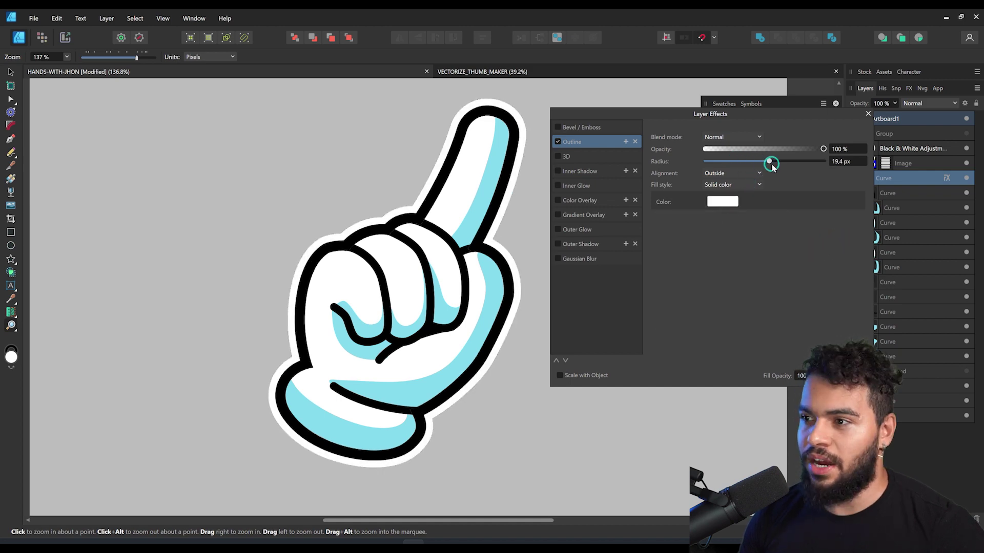
click(848, 376)
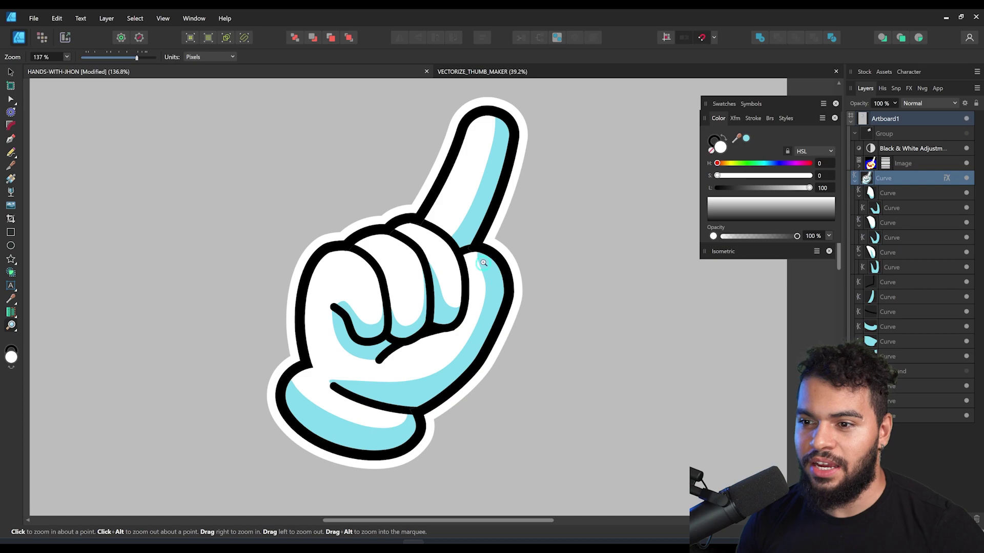
- Set up a PNG export of the hand with the area limited to Selection Only, and open the export width for editing
alt+click(485, 279)
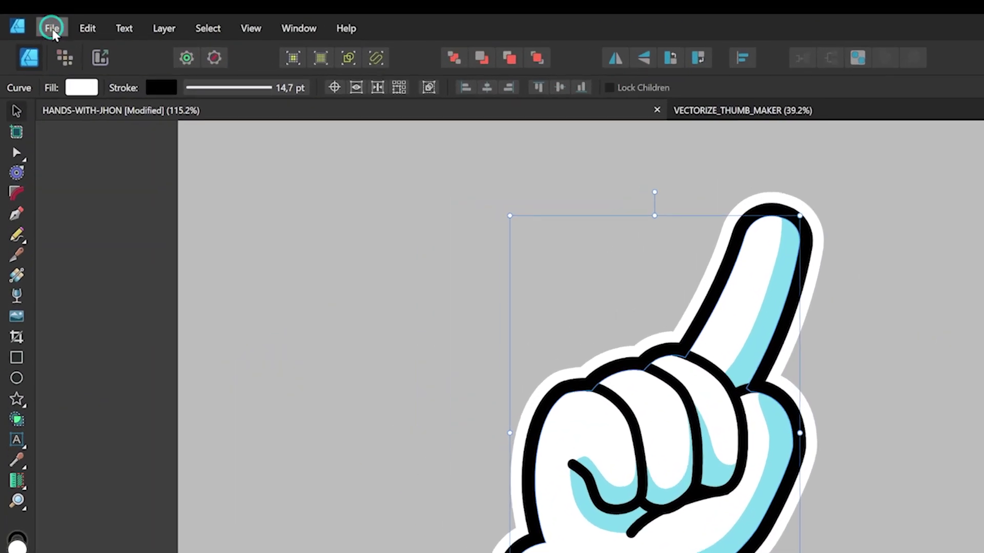
click(33, 17)
click(100, 347)
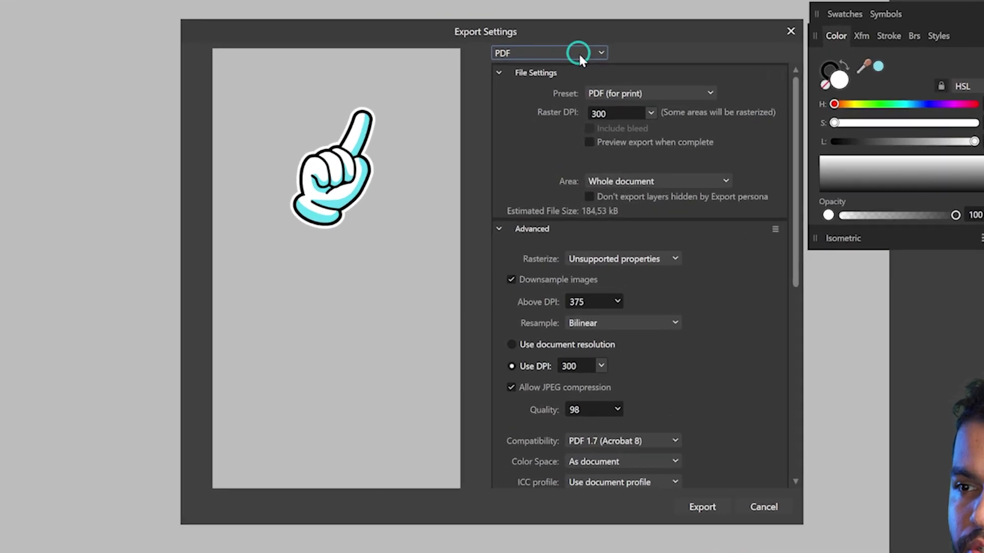
click(573, 132)
click(521, 142)
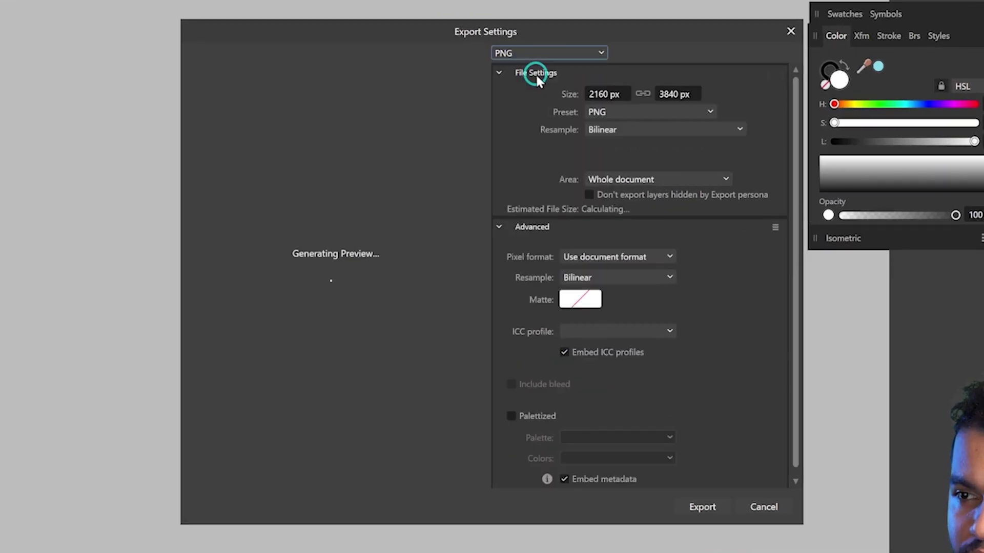
click(612, 180)
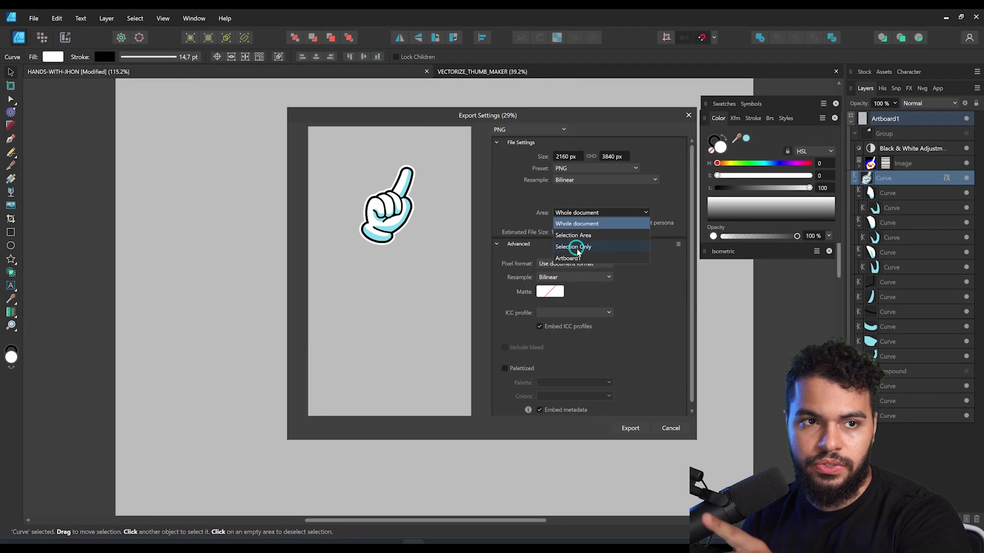
click(622, 233)
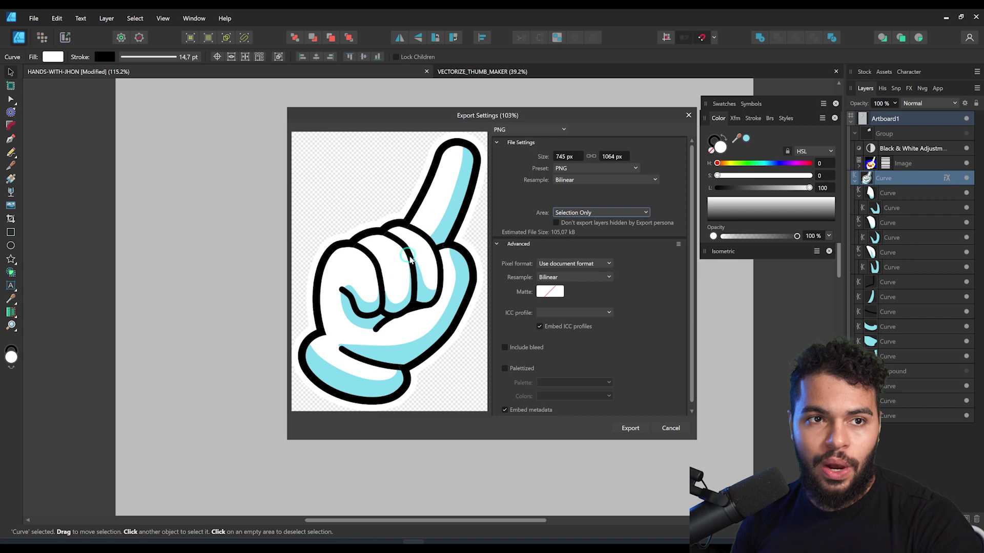
click(578, 157)
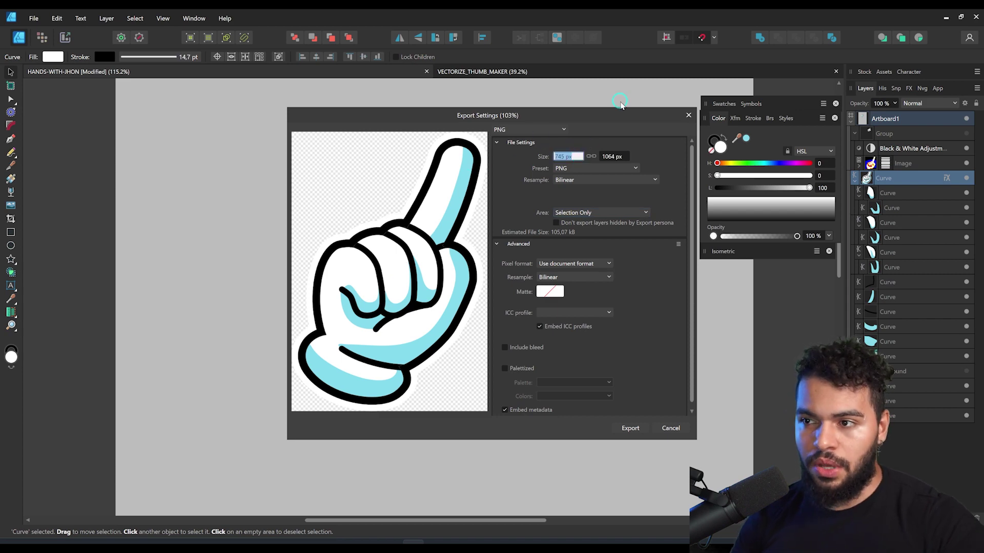